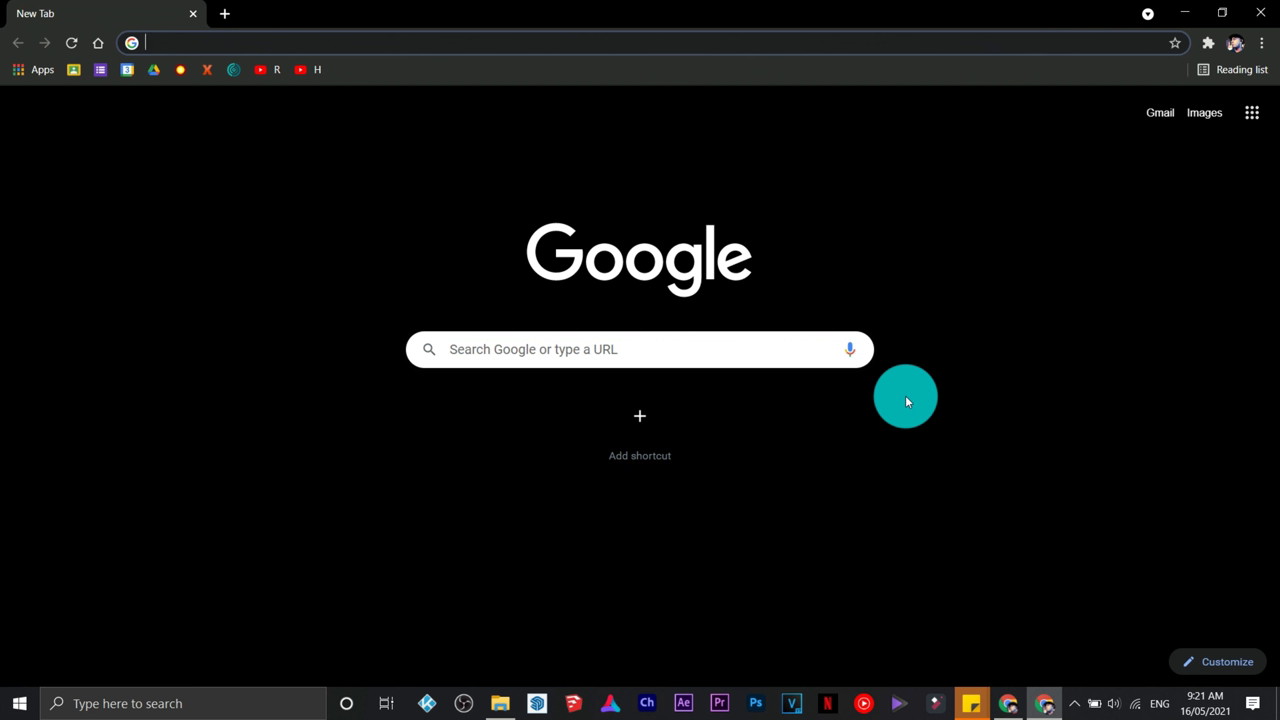
- Load forms.google.com and open the Quiz No. 1 form from recent forms
type("forms")
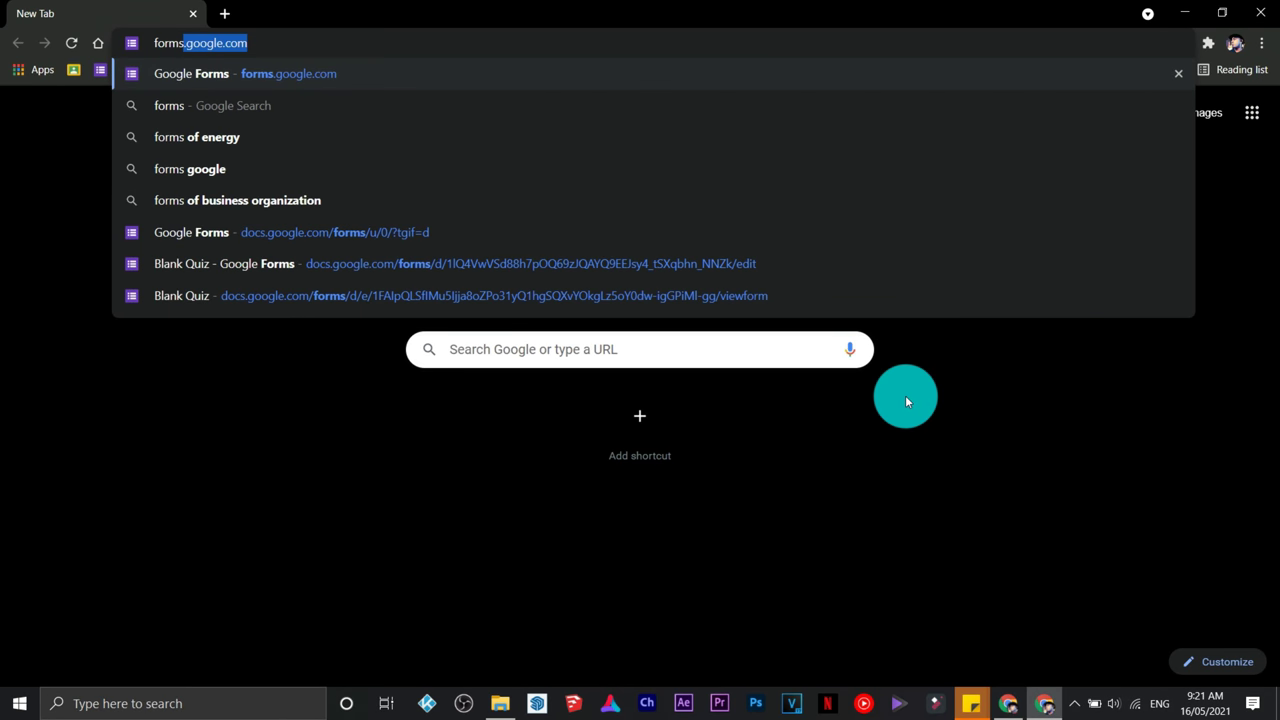
key("Return")
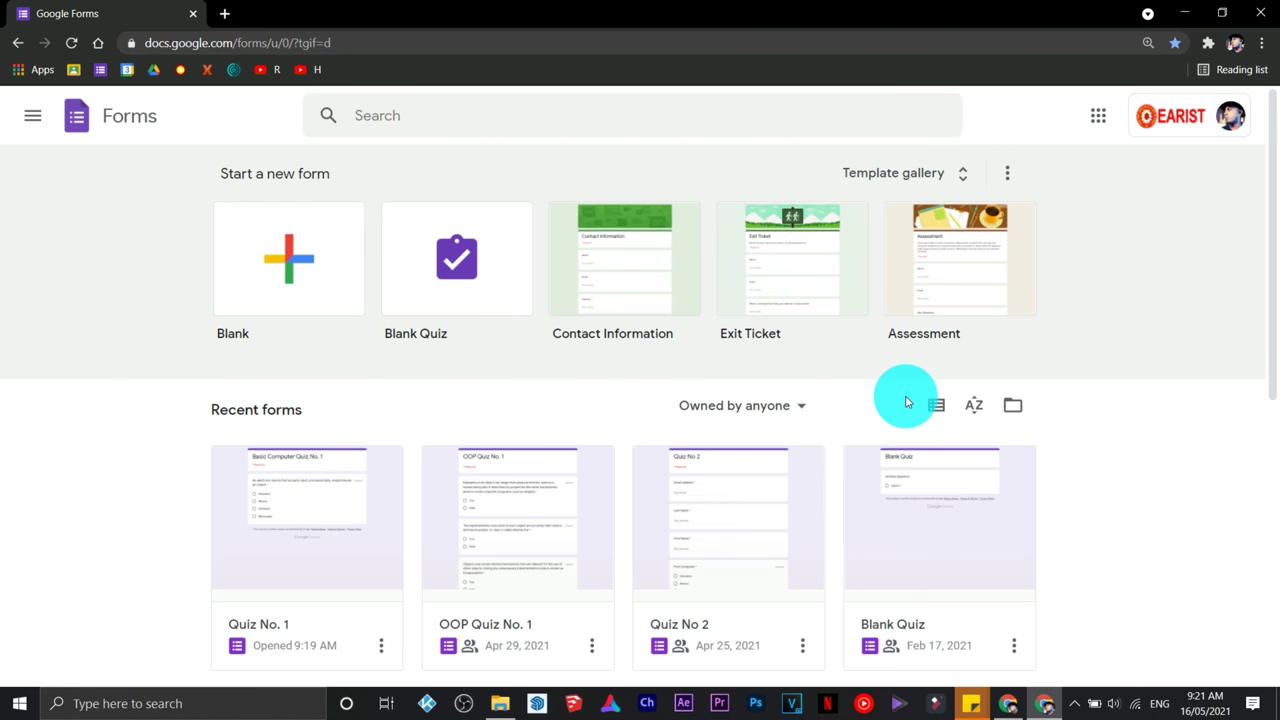
left_click(320, 513)
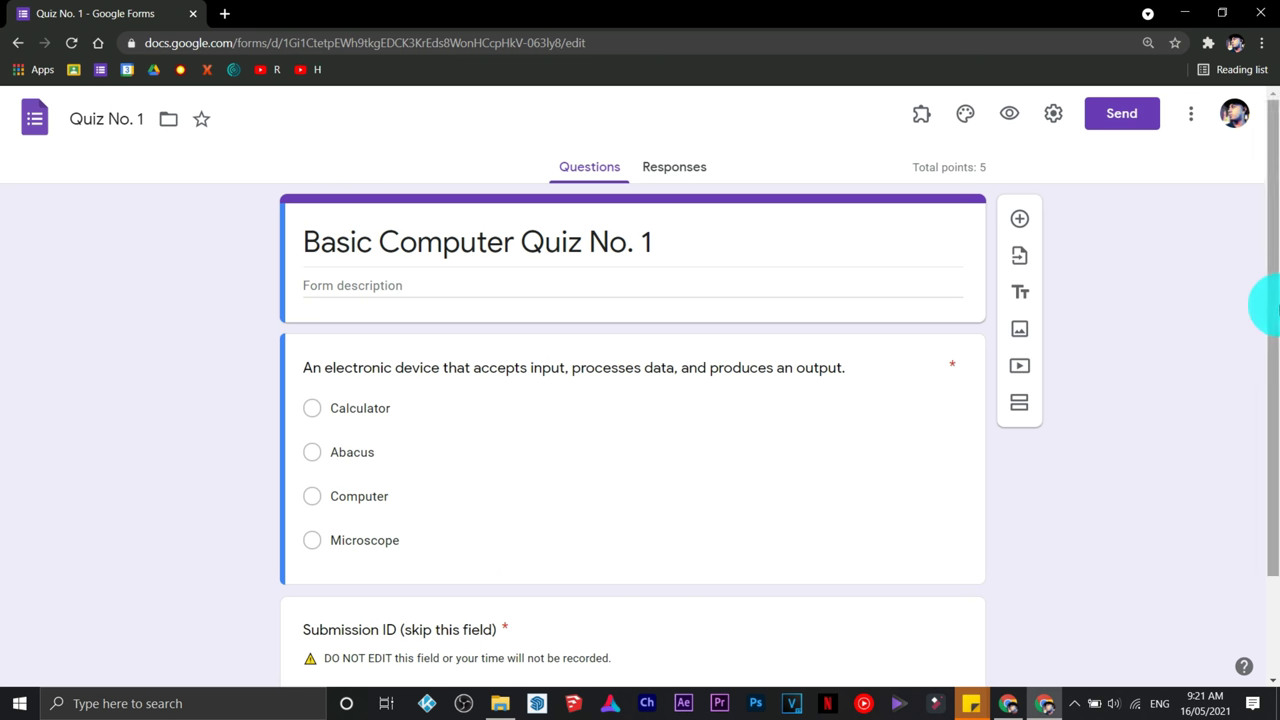
- Delete the 'Submission ID (skip this field)' question, leaving the multiple-choice question
left_click_drag(1265, 300, 1265, 400)
left_click(940, 520)
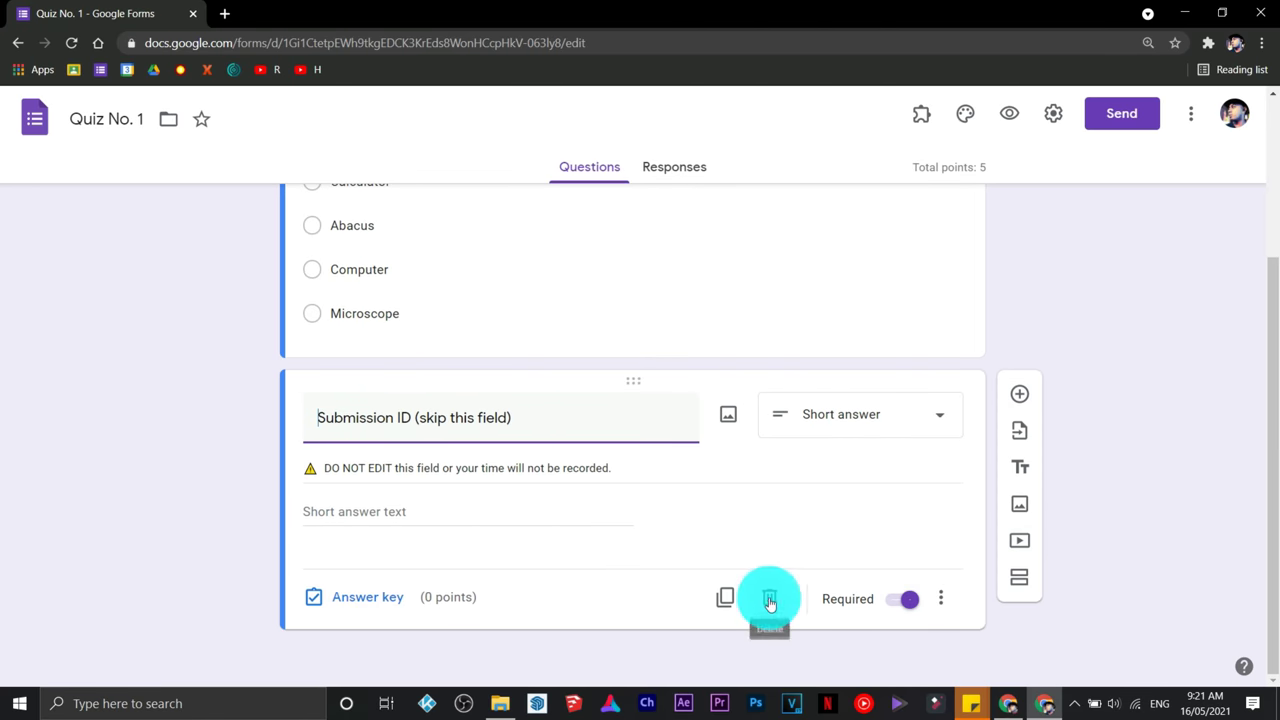
left_click(769, 600)
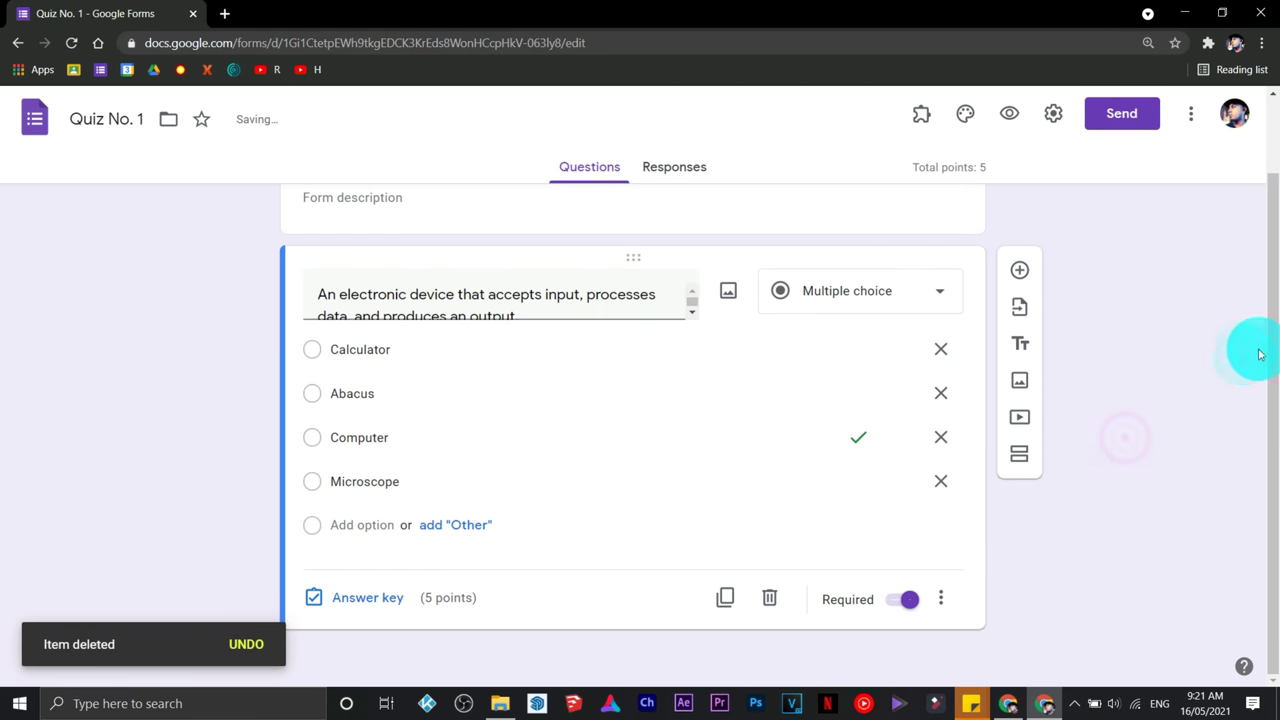
mouse_move(1260, 354)
left_mouse_down()
mouse_move(1276, 256)
mouse_move(1271, 423)
left_mouse_up()
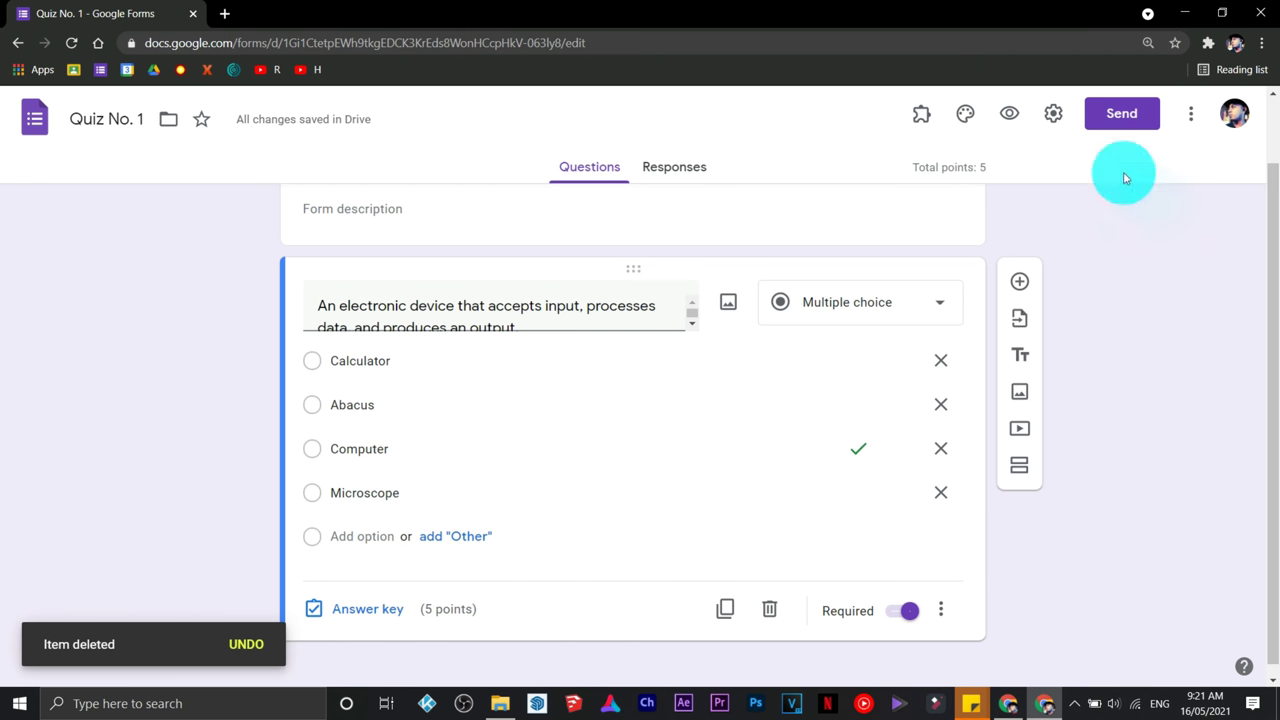
- Search the Workspace Marketplace for 'timer for google forms' and open the Timer for Google Forms page
left_click(922, 114)
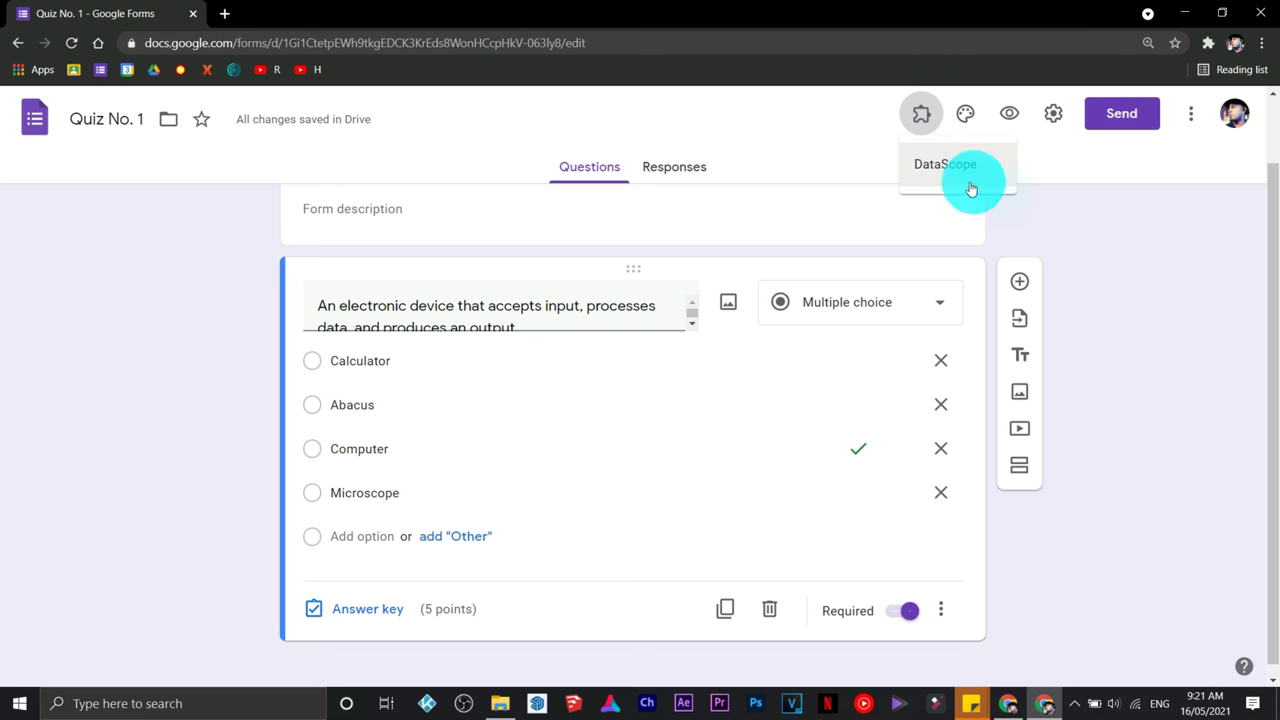
left_click(1089, 259)
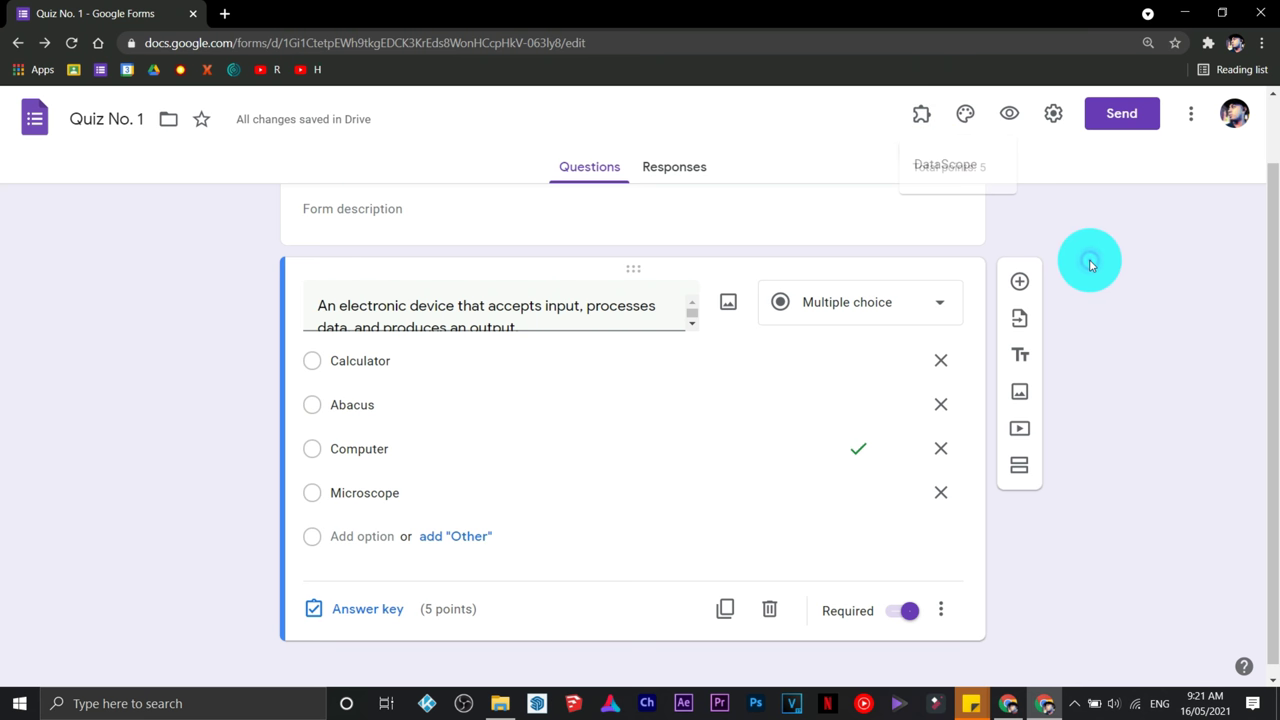
left_click(1191, 114)
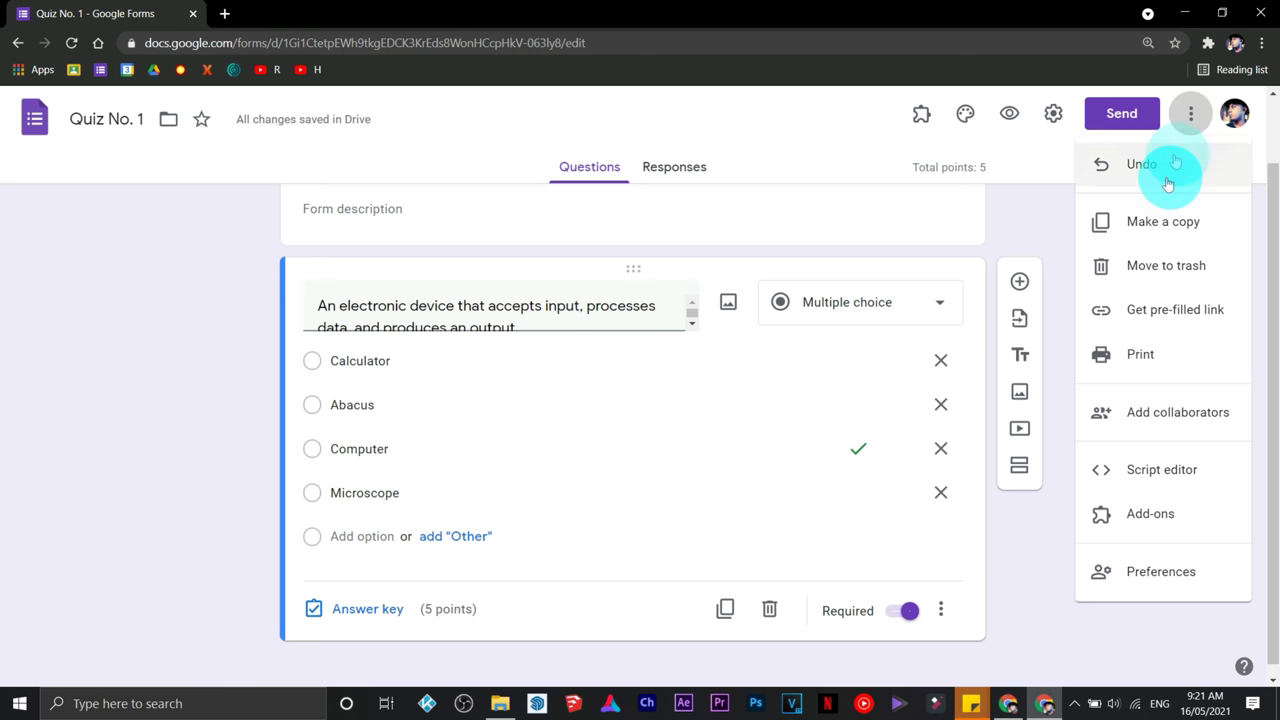
left_click(1173, 515)
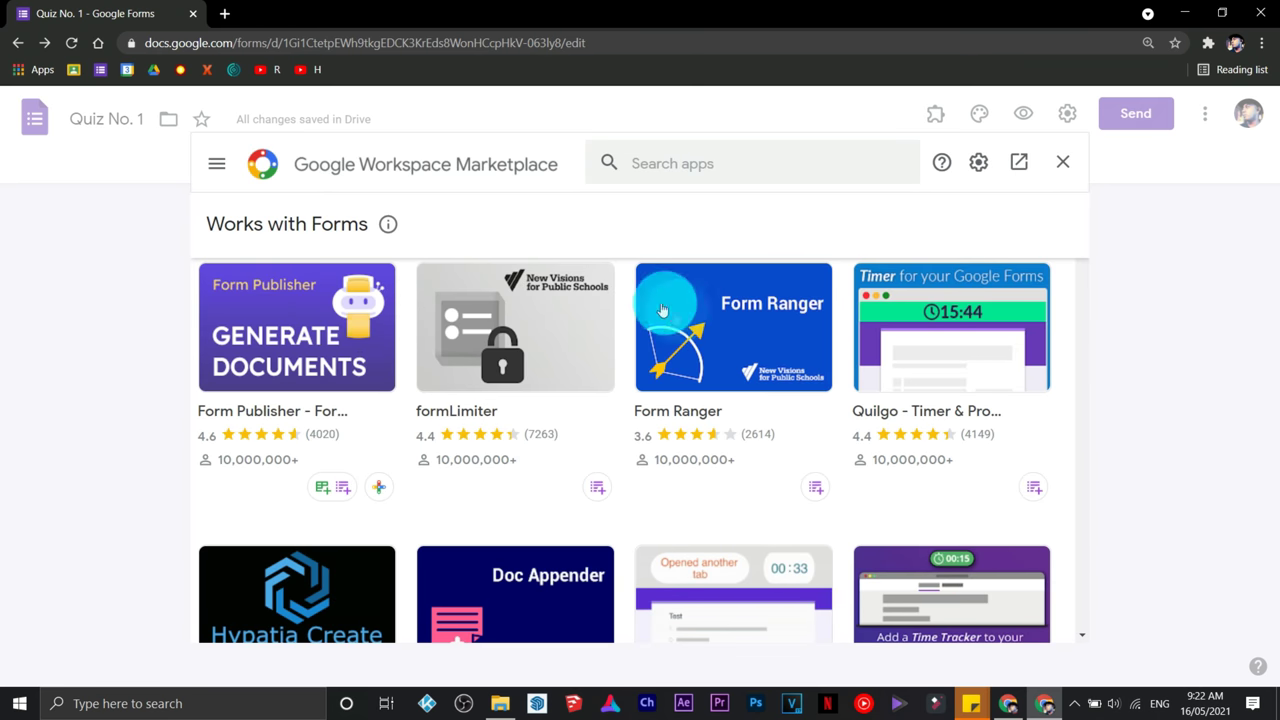
left_click(706, 152)
type("timer for google forms")
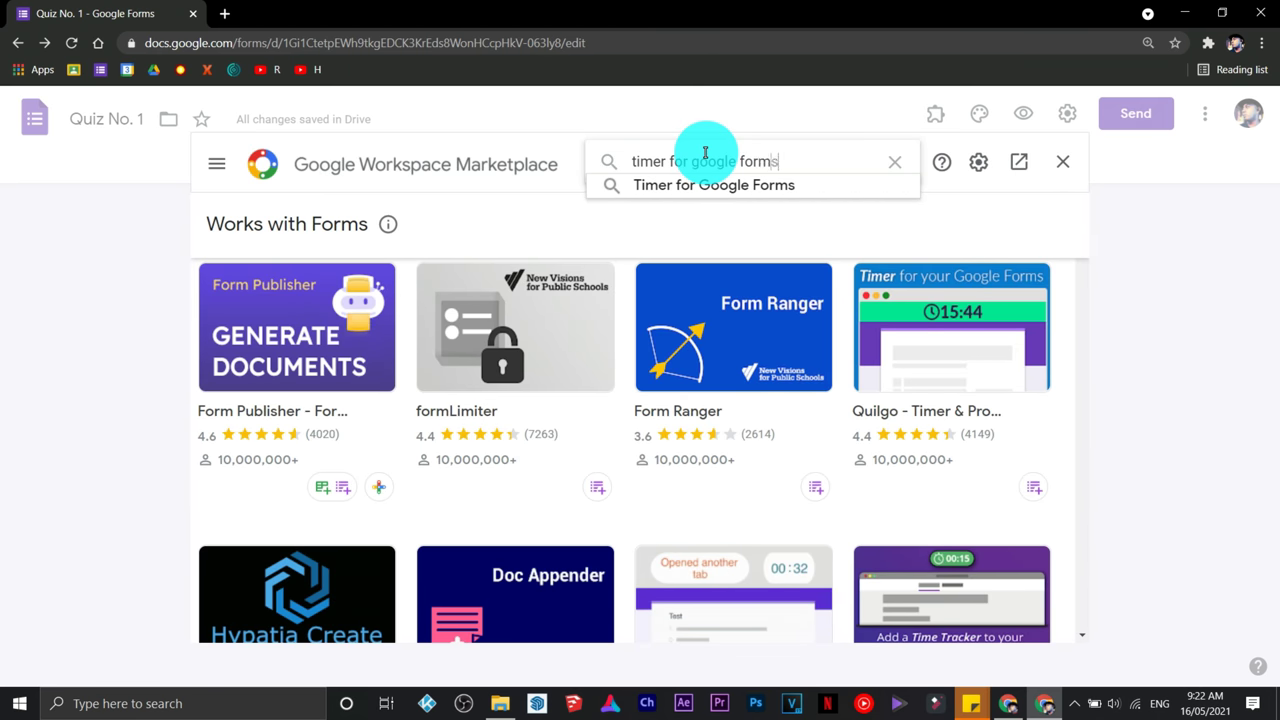
key("Return")
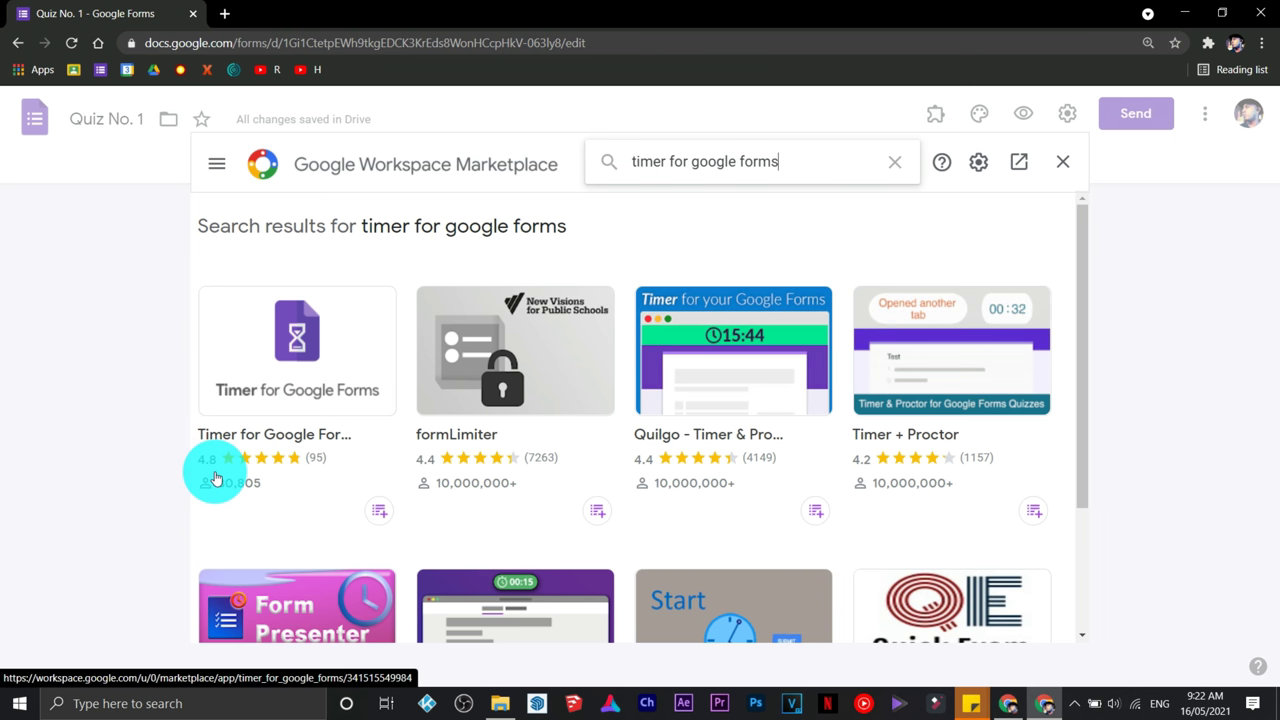
left_click(296, 376)
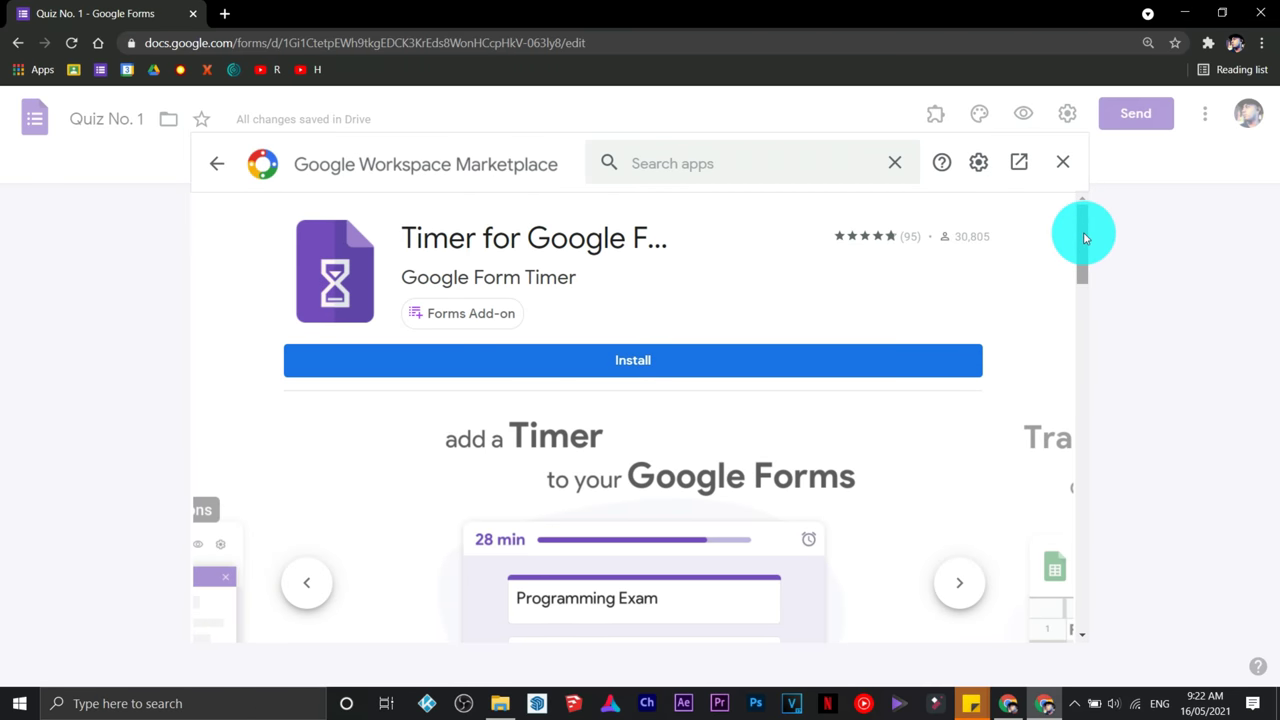
- Install Timer for Google Forms, authorising the Google account, and return to the quiz
mouse_move(1083, 238)
left_mouse_down()
mouse_move(1080, 266)
mouse_move(1077, 245)
left_mouse_up()
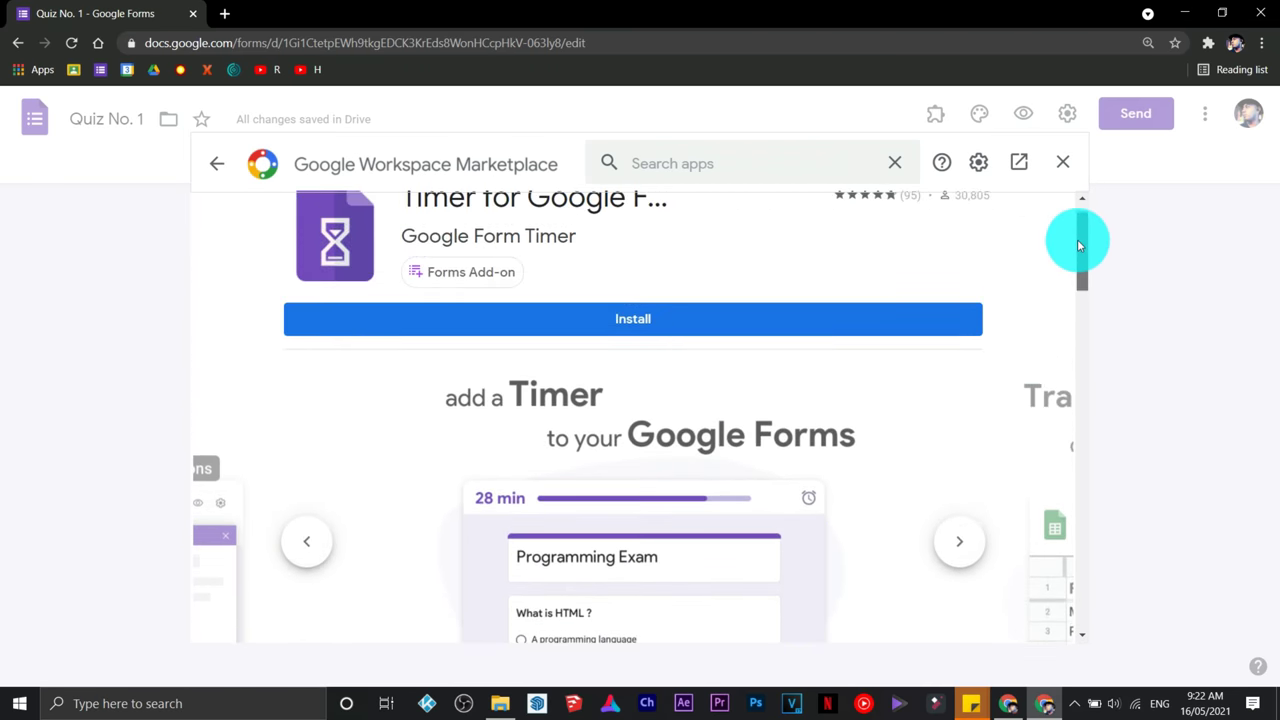
left_click(751, 319)
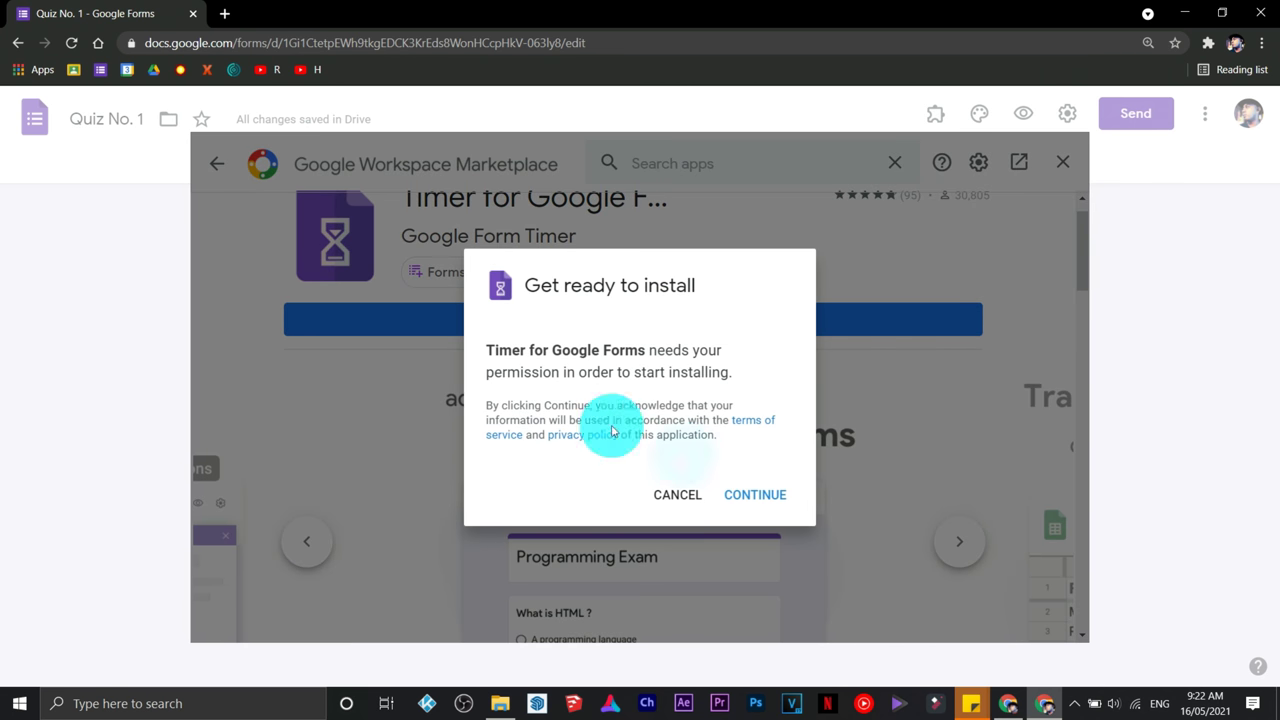
left_click(735, 498)
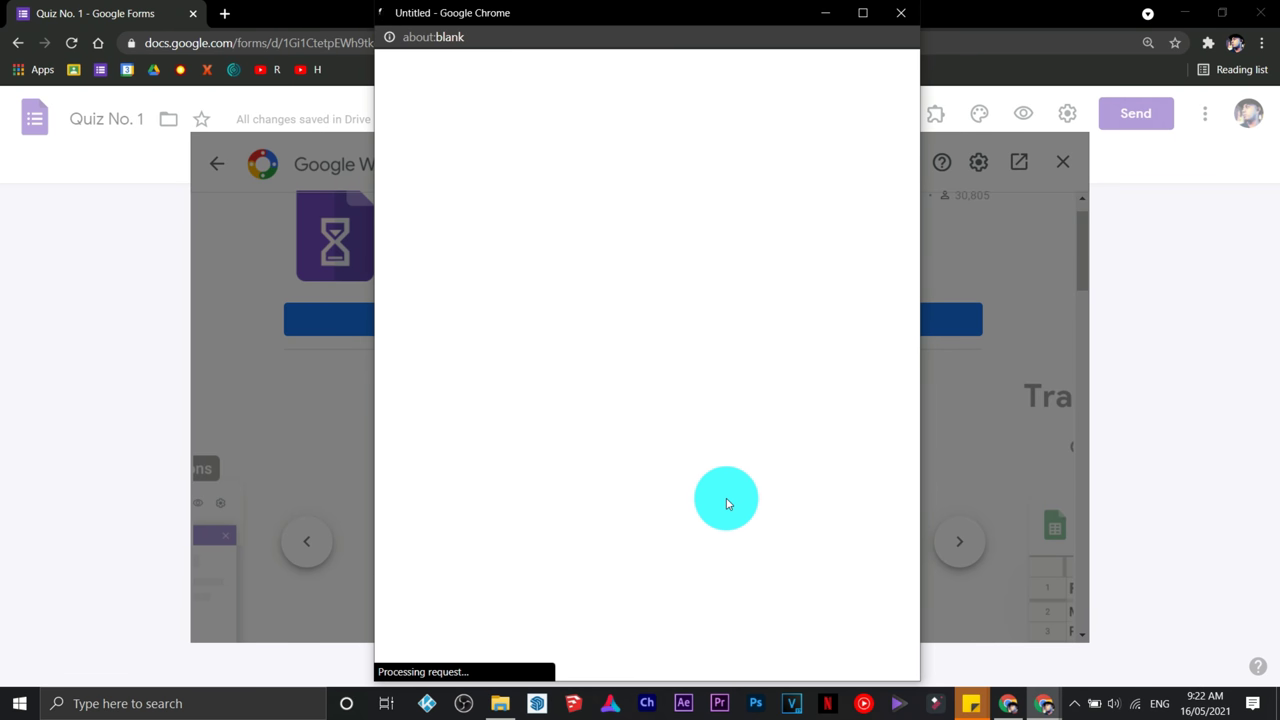
left_click(572, 365)
left_click_drag(917, 348, 909, 534)
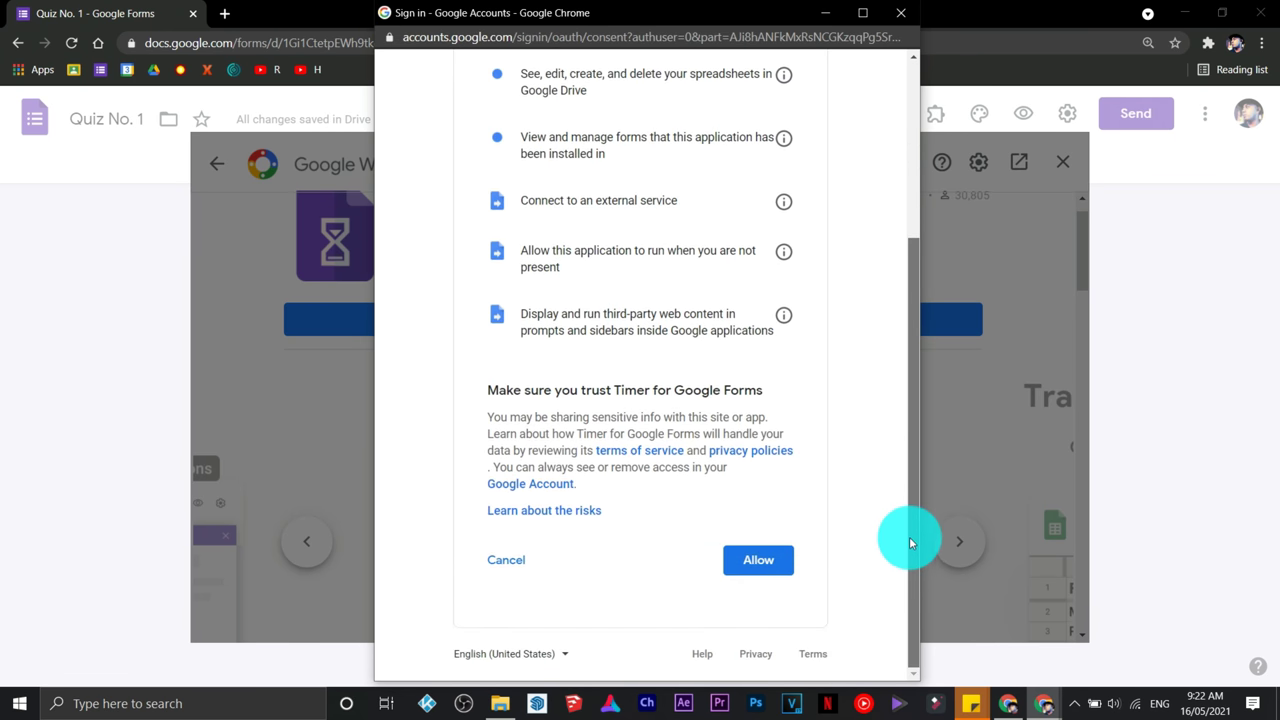
left_click(785, 562)
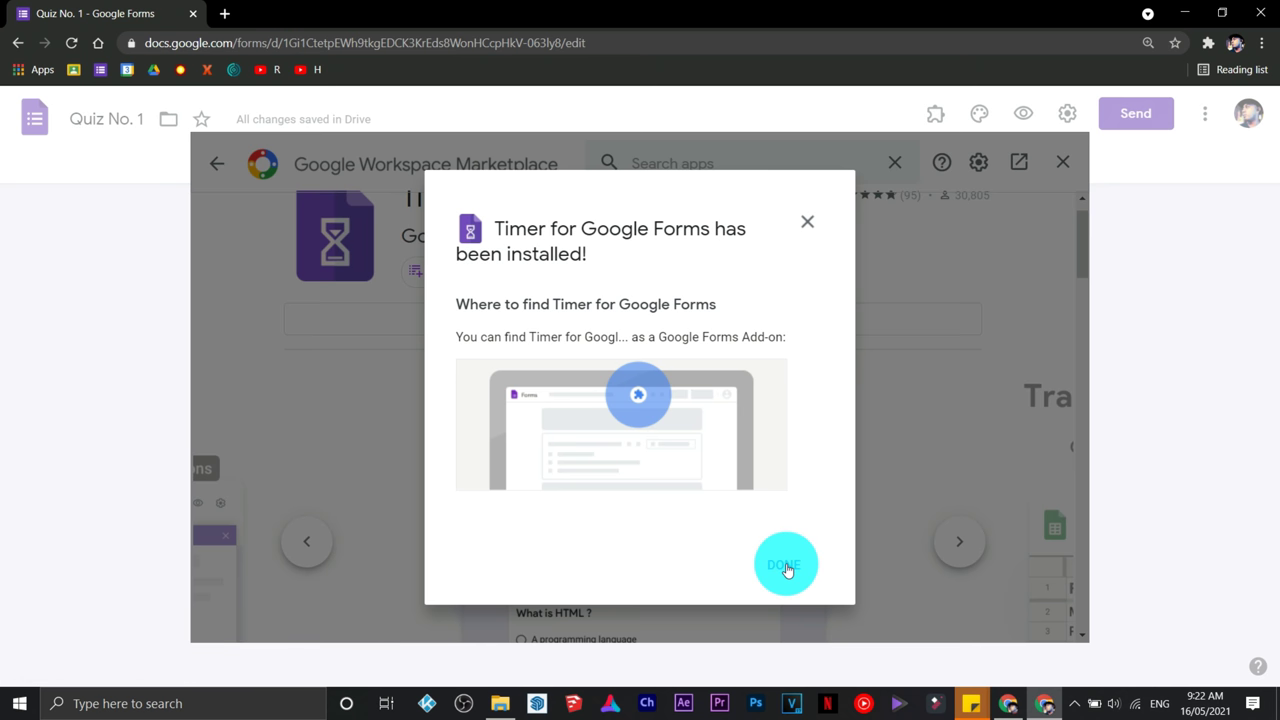
left_click(787, 568)
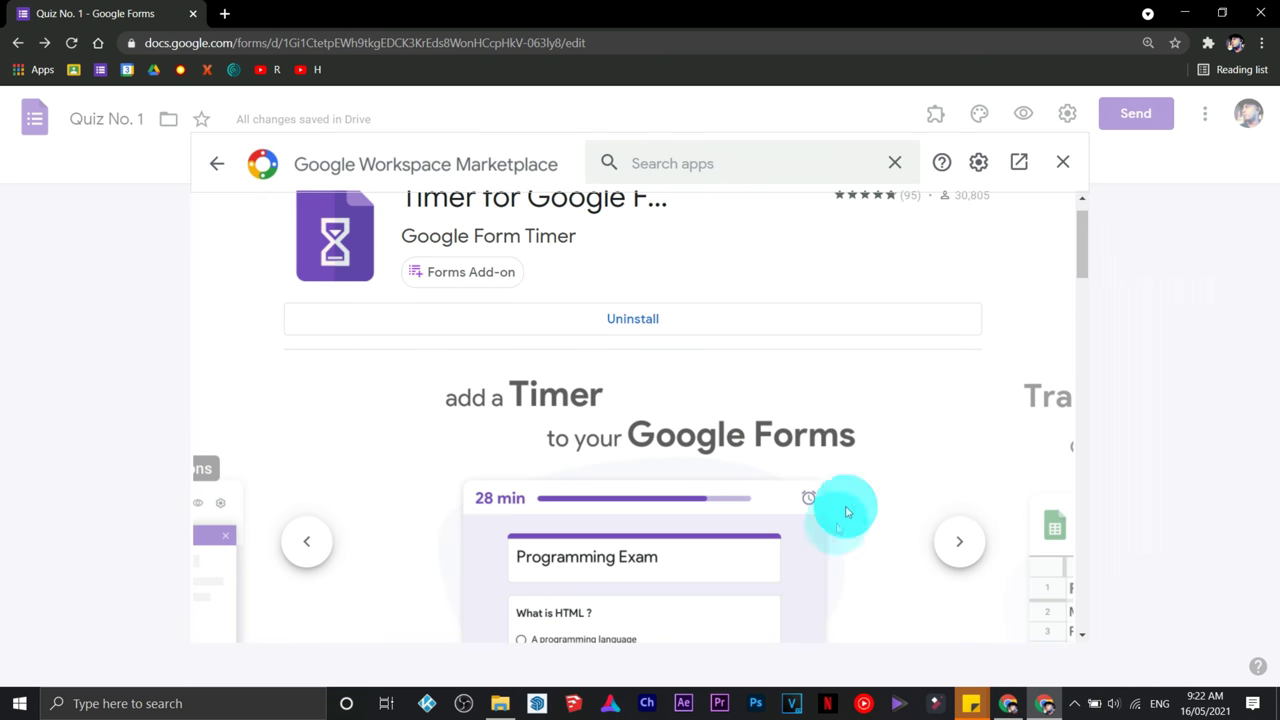
left_click(1061, 165)
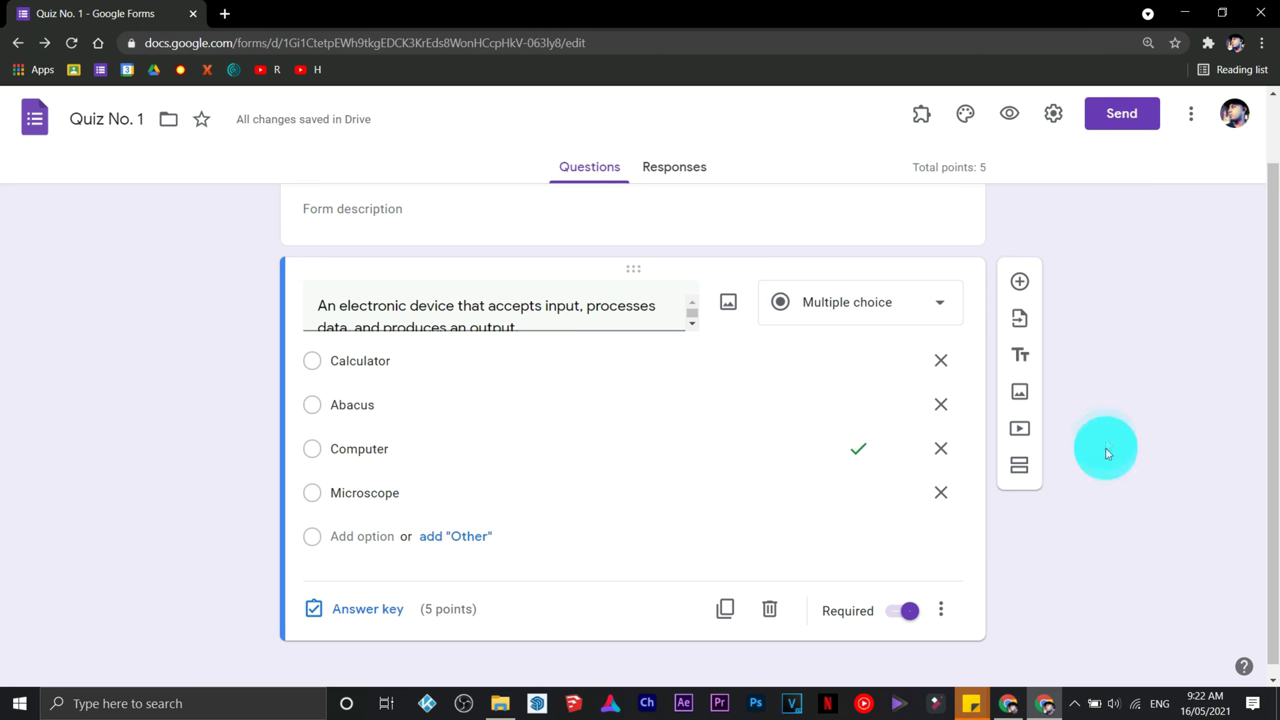
- Launch Timer for Google Forms from the Add-ons menu to show its settings panel
scroll(694, 457, "up", 2)
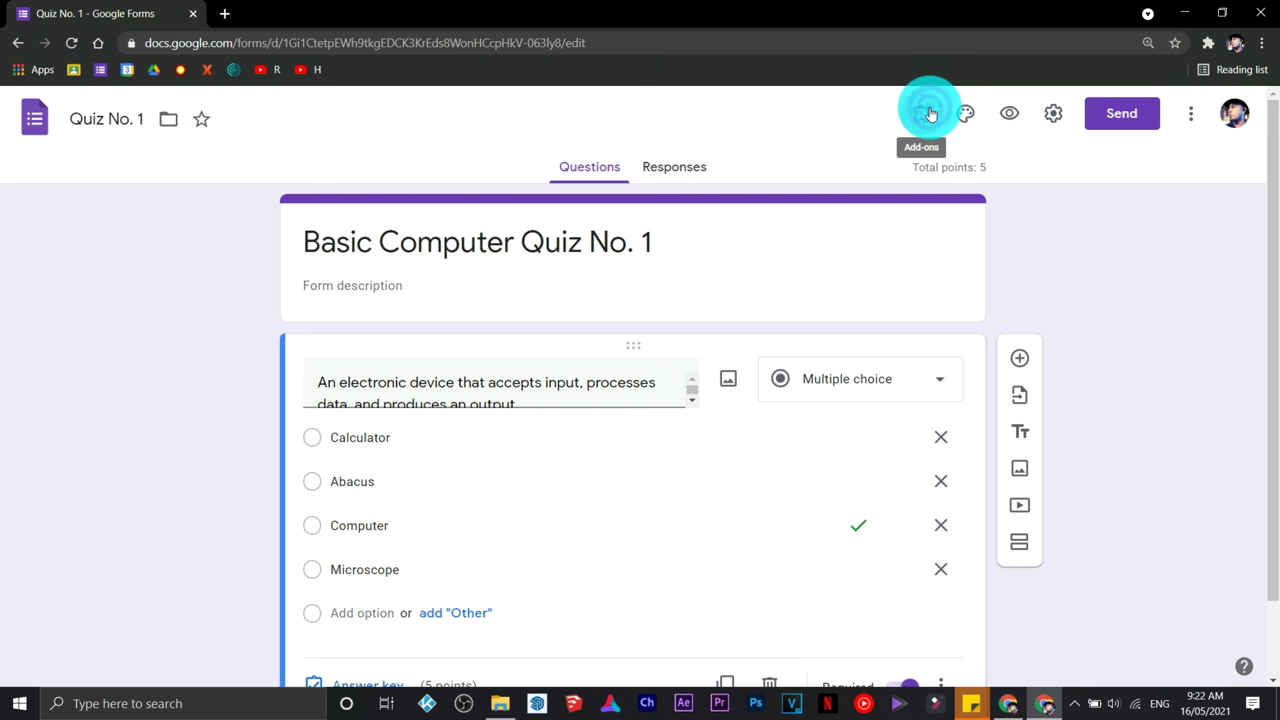
left_click(930, 113)
left_click(935, 210)
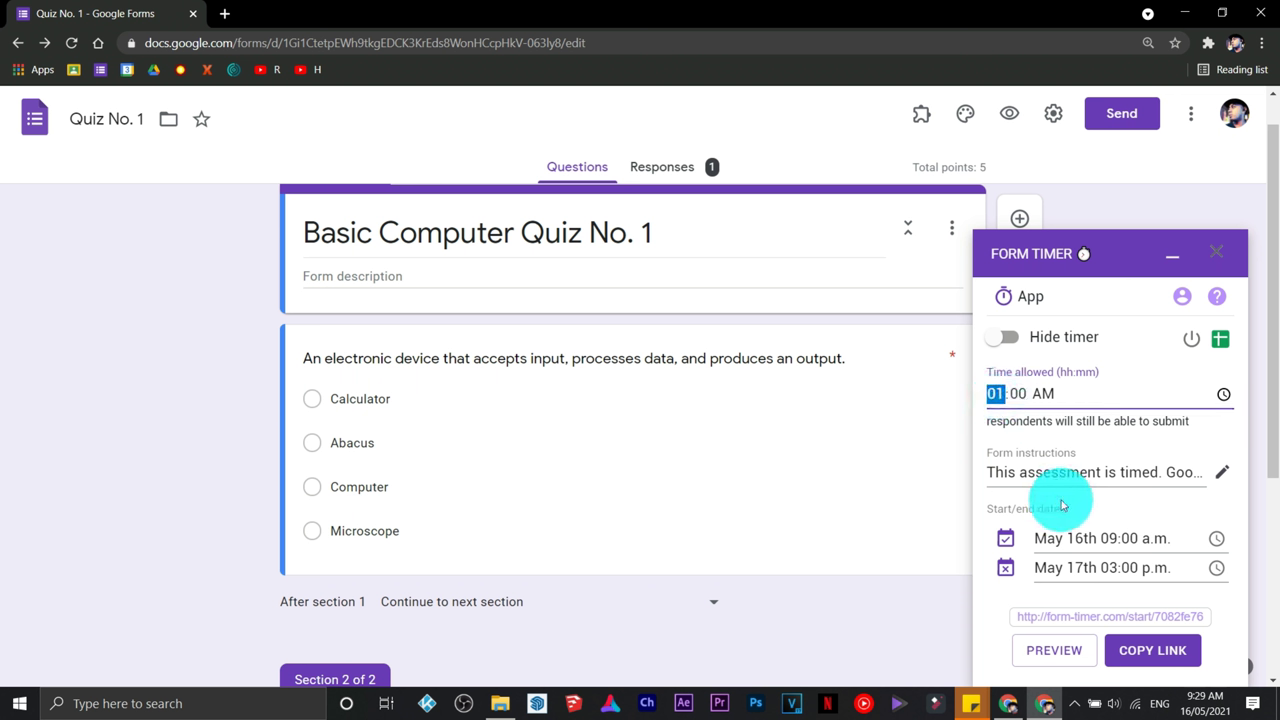
- Enable the timer start date, keeping May 16 at 9:00 AM
left_click_drag(1116, 472, 1228, 471)
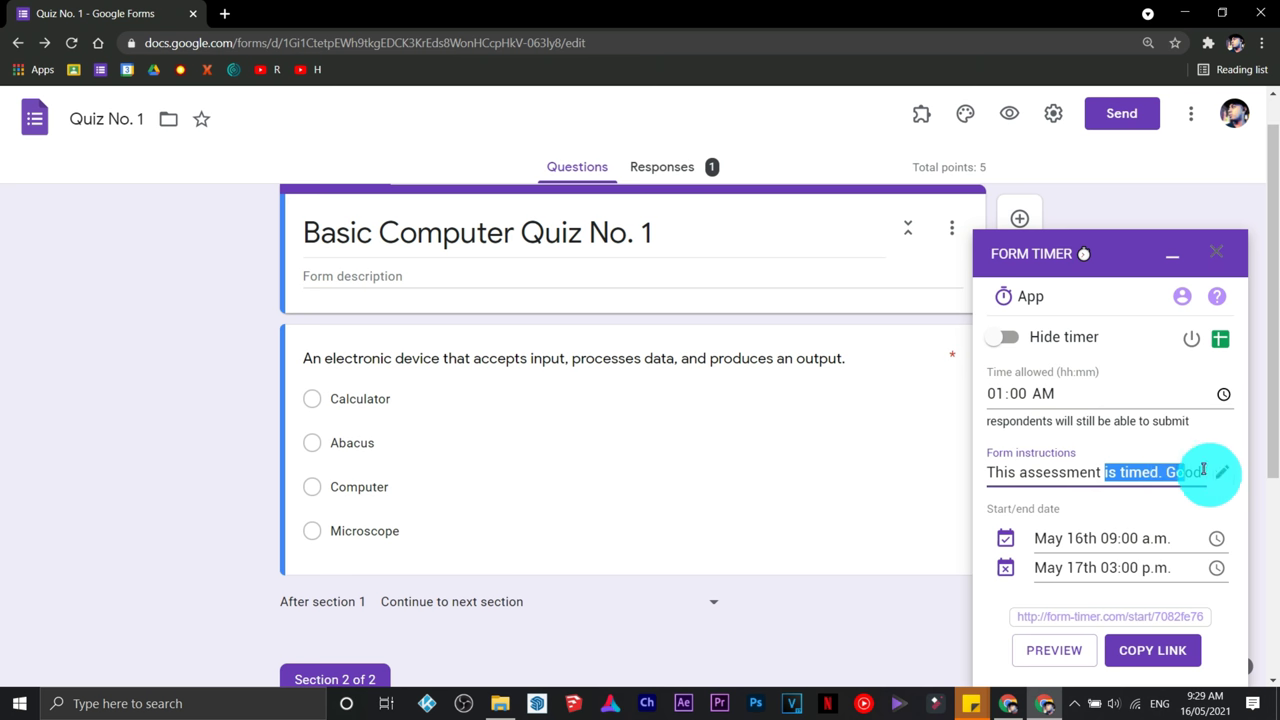
left_click(1007, 539)
left_click(1008, 541)
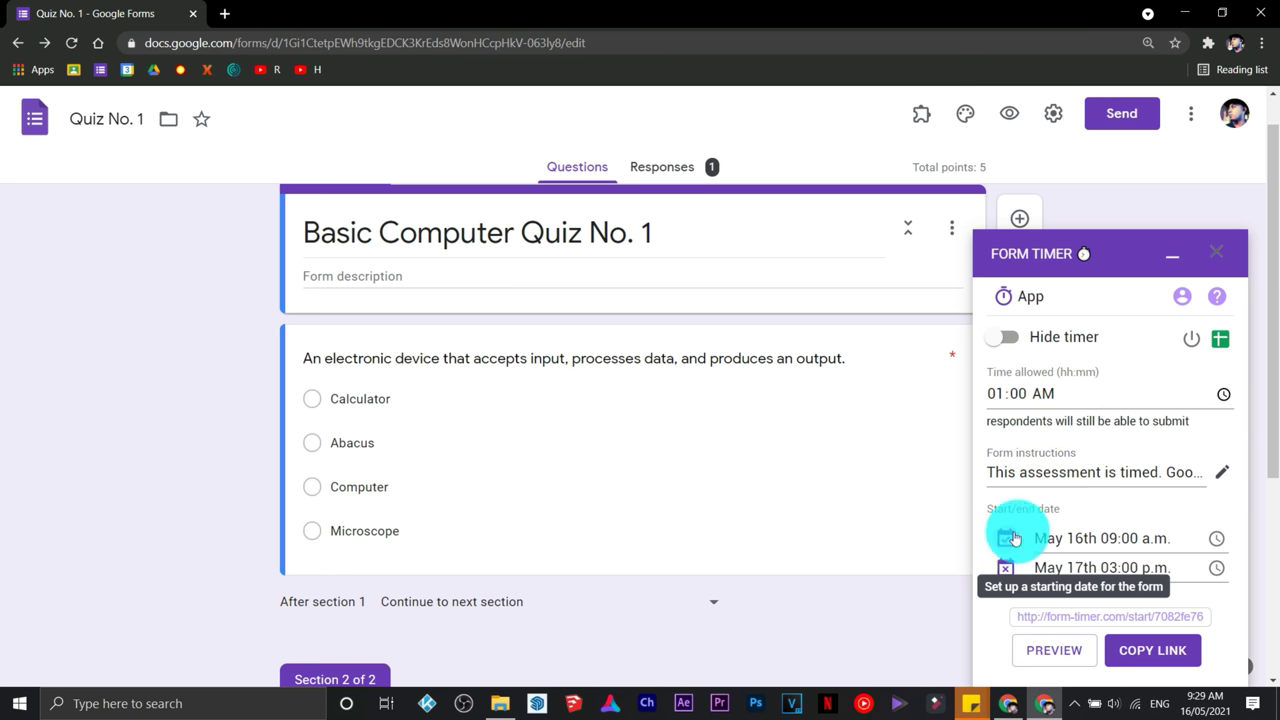
left_click(1217, 541)
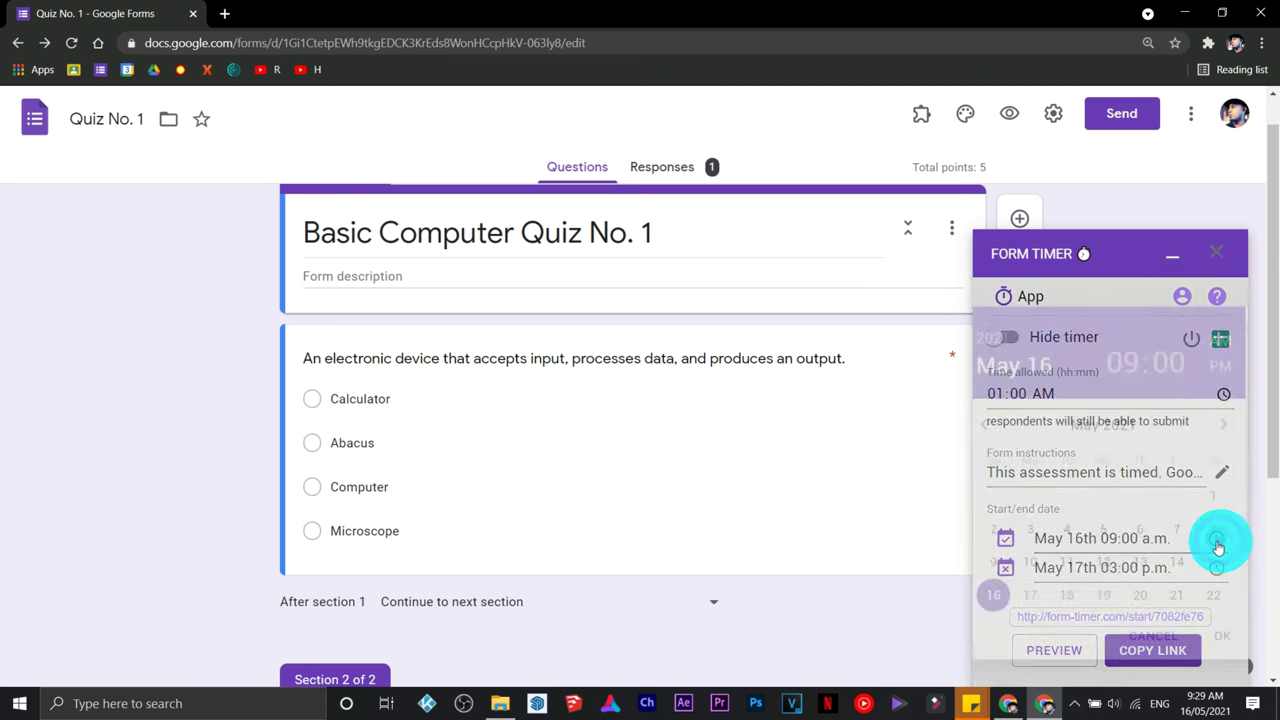
left_click(994, 598)
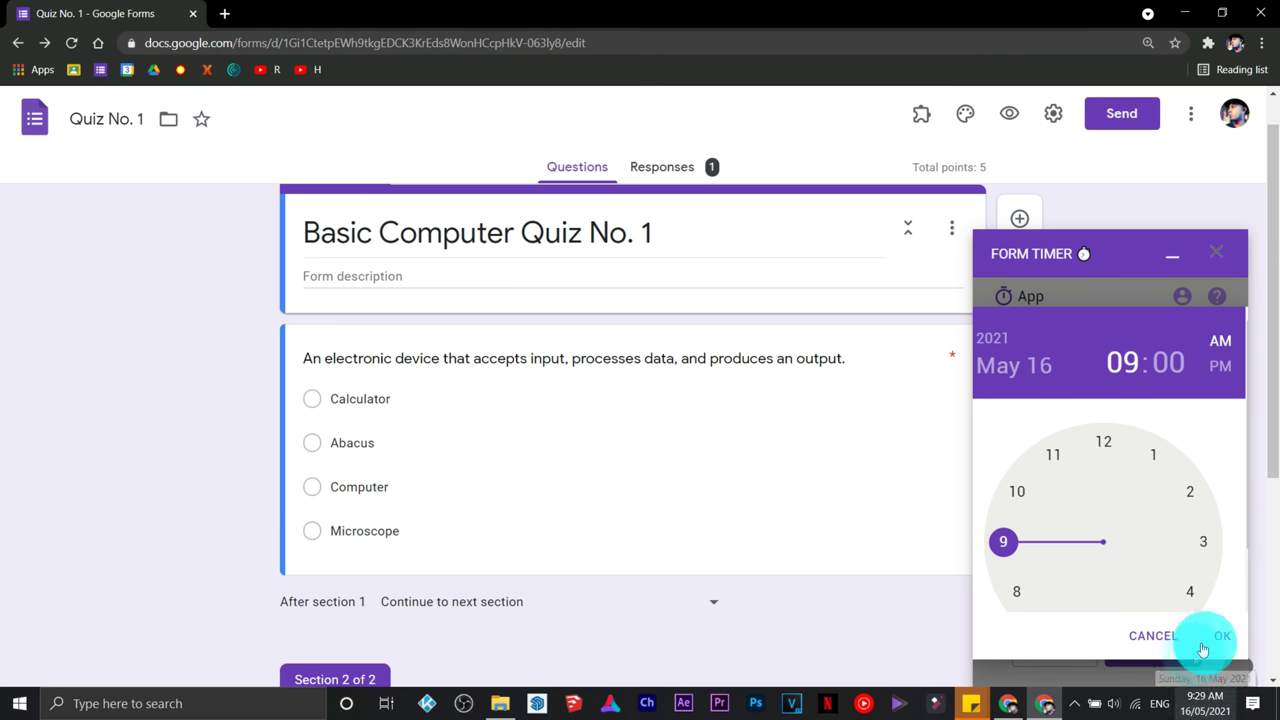
left_click(1217, 635)
- Enable the end date at May 17, 9:00 AM and copy the timer link
left_click(1012, 578)
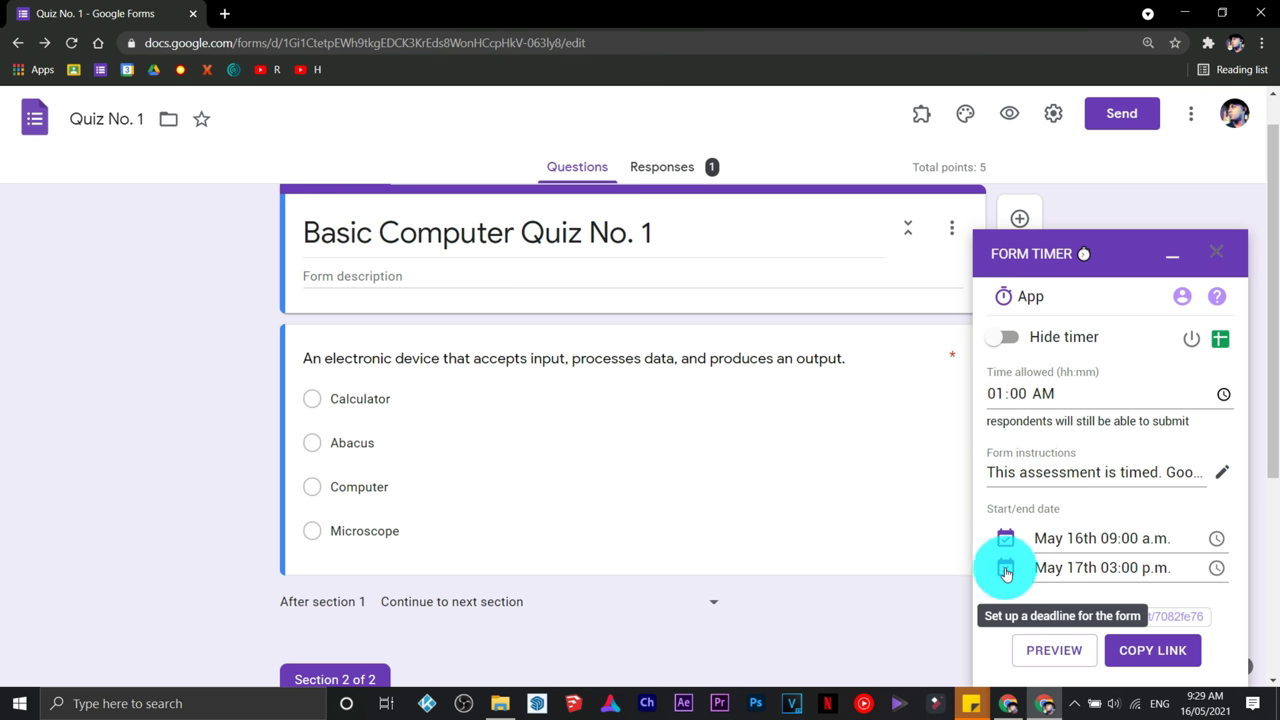
left_click(1006, 572)
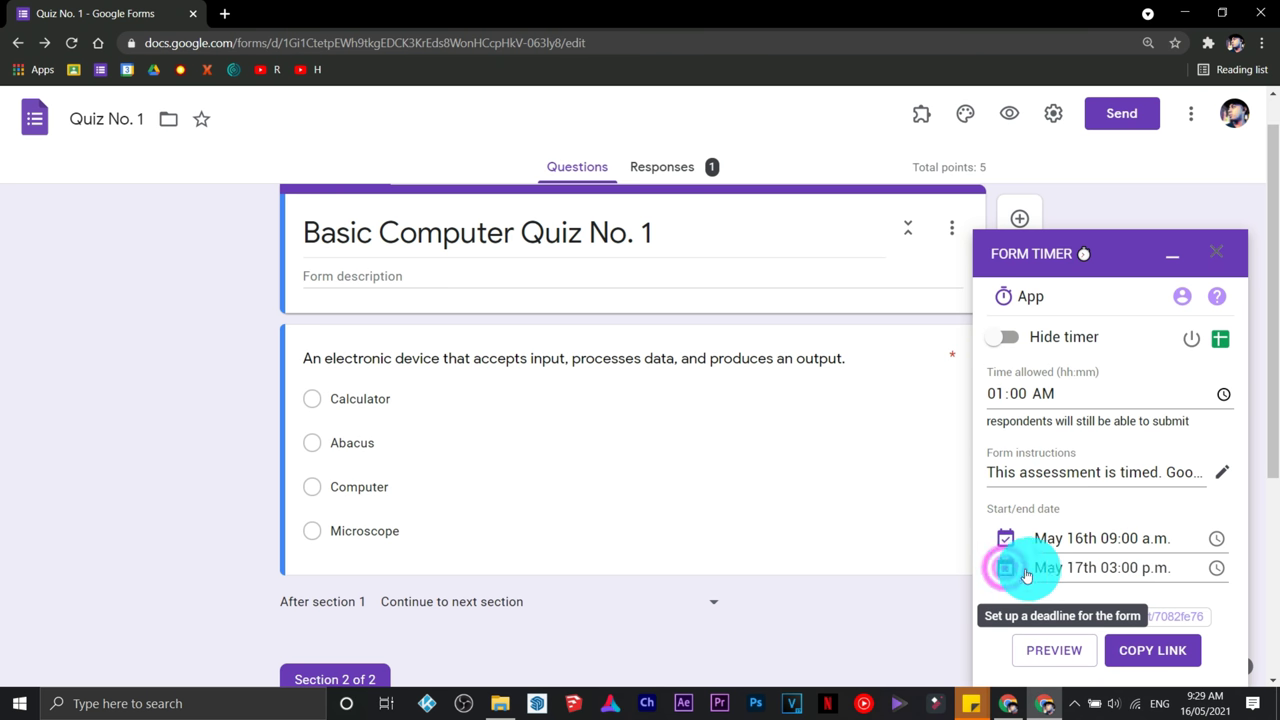
left_click(1217, 570)
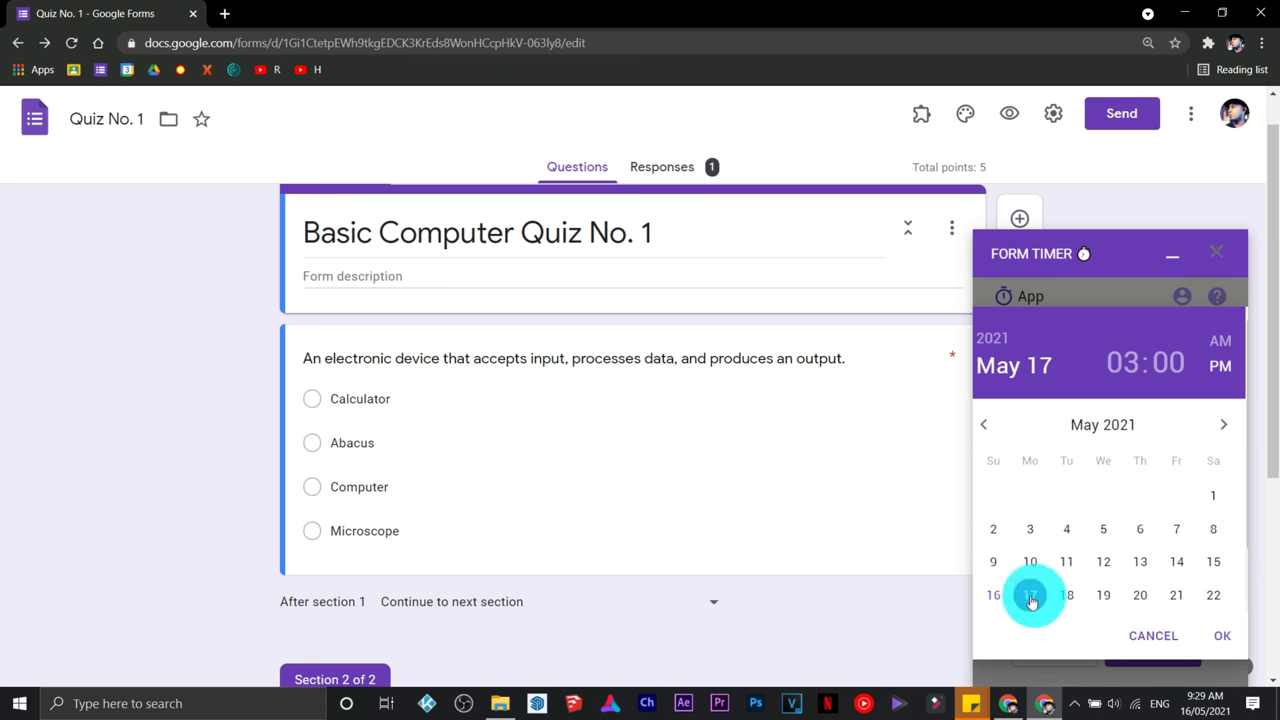
left_click(1035, 600)
left_click(1220, 341)
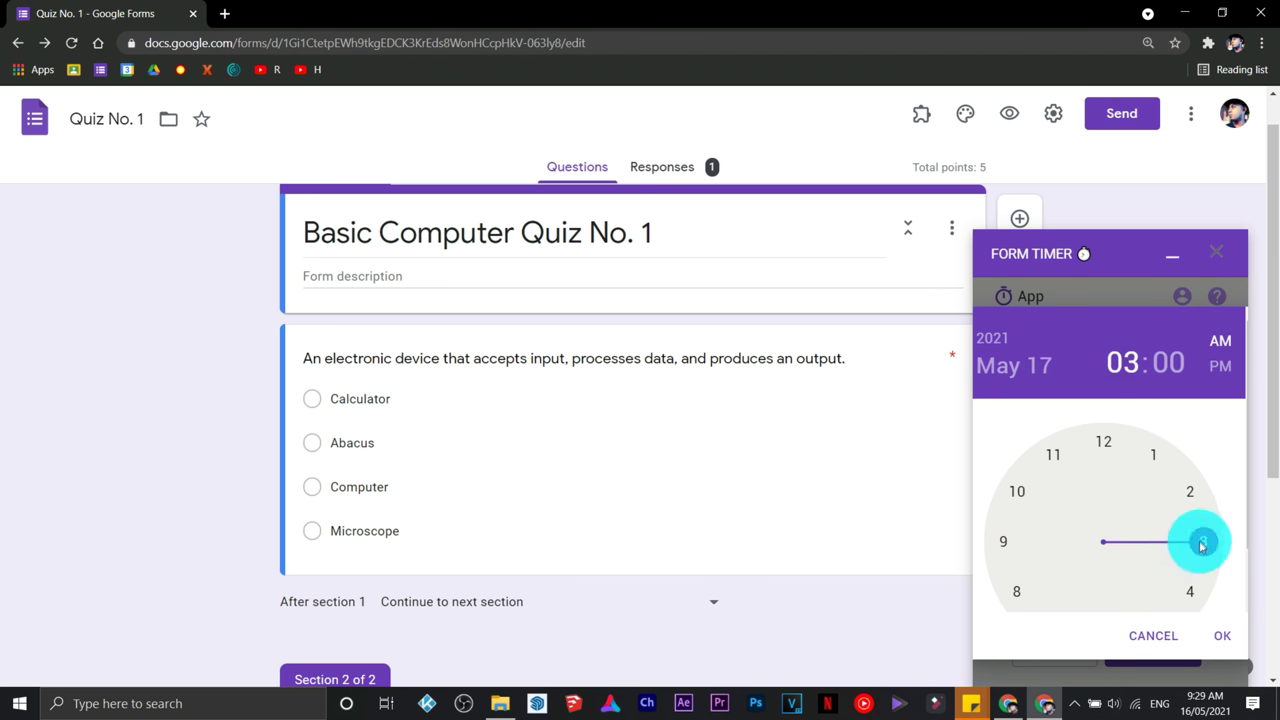
left_click(1003, 541)
left_click(1097, 443)
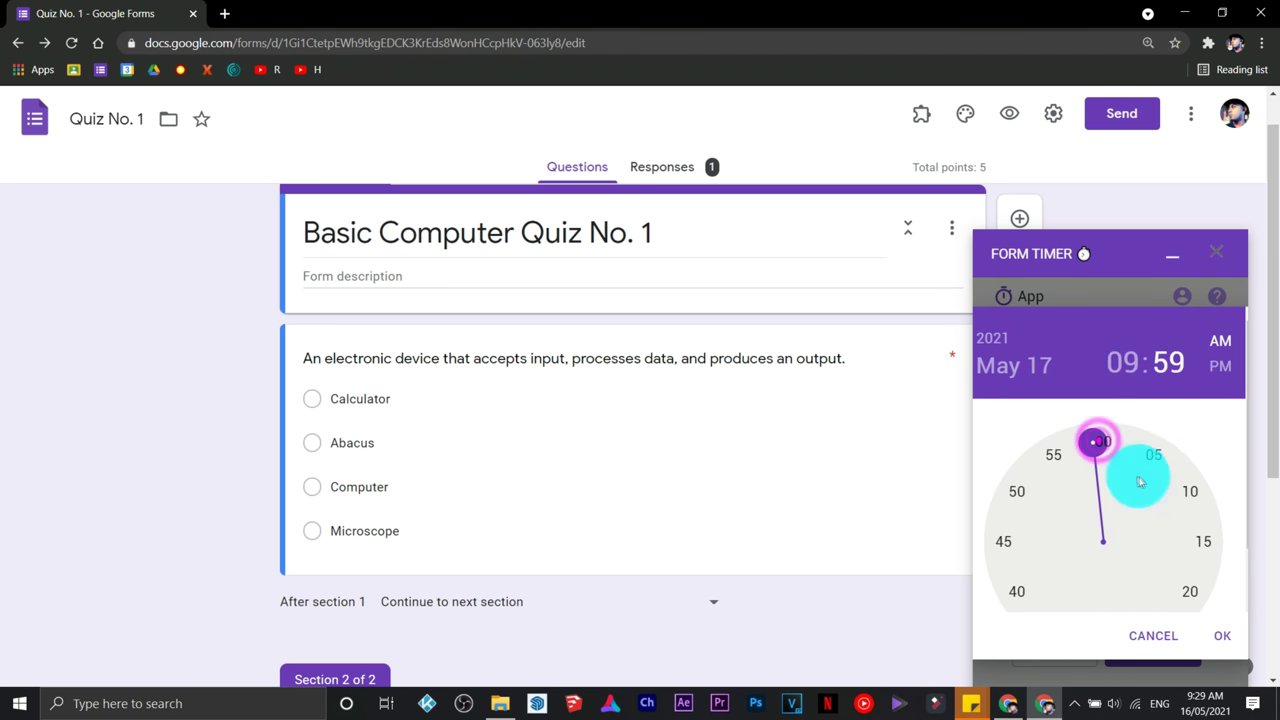
left_click(1217, 622)
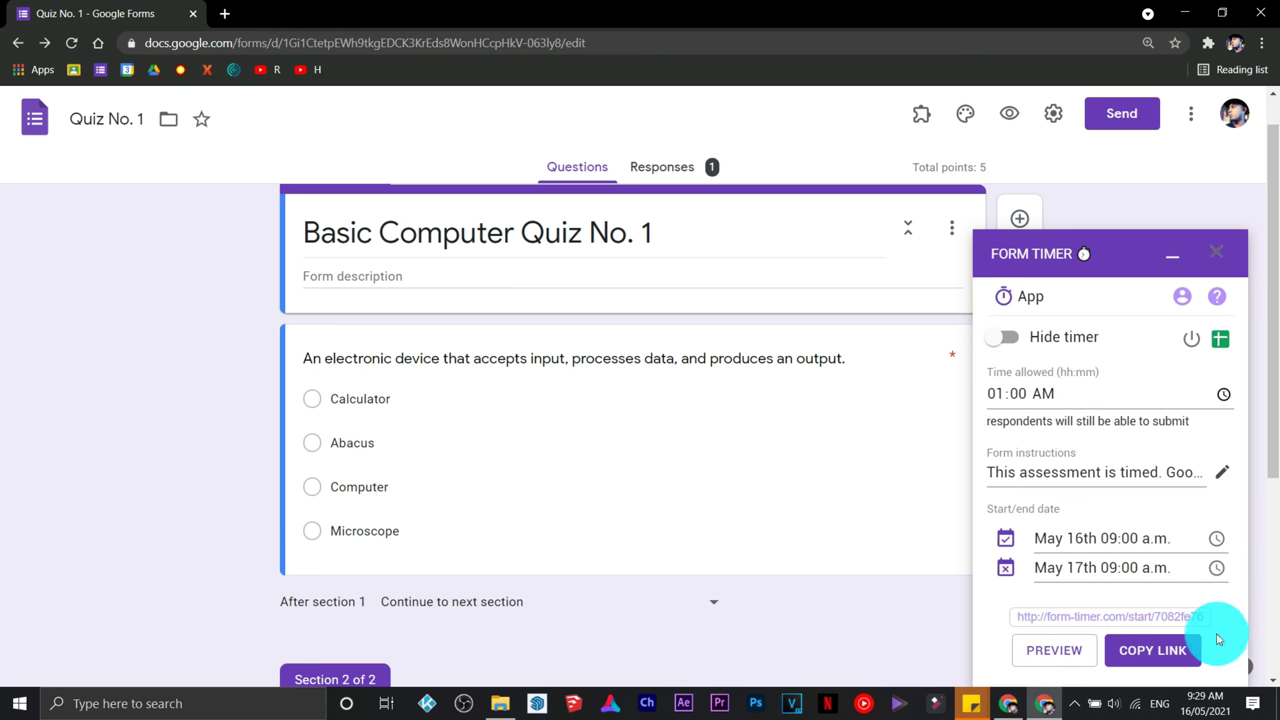
left_click(1157, 664)
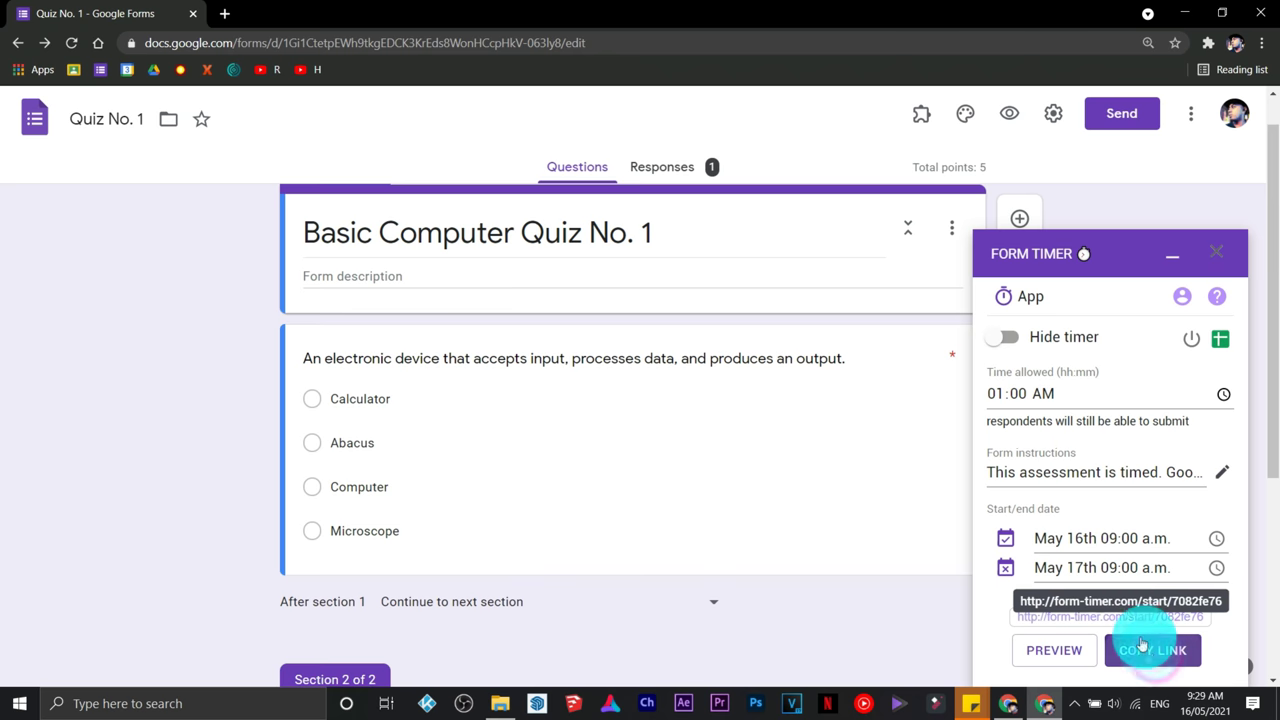
left_click(225, 14)
- Open the copied timer link and start the timed quiz under the name 'Keith'
type("form-timer.com/start/7082fe76")
key("Return")
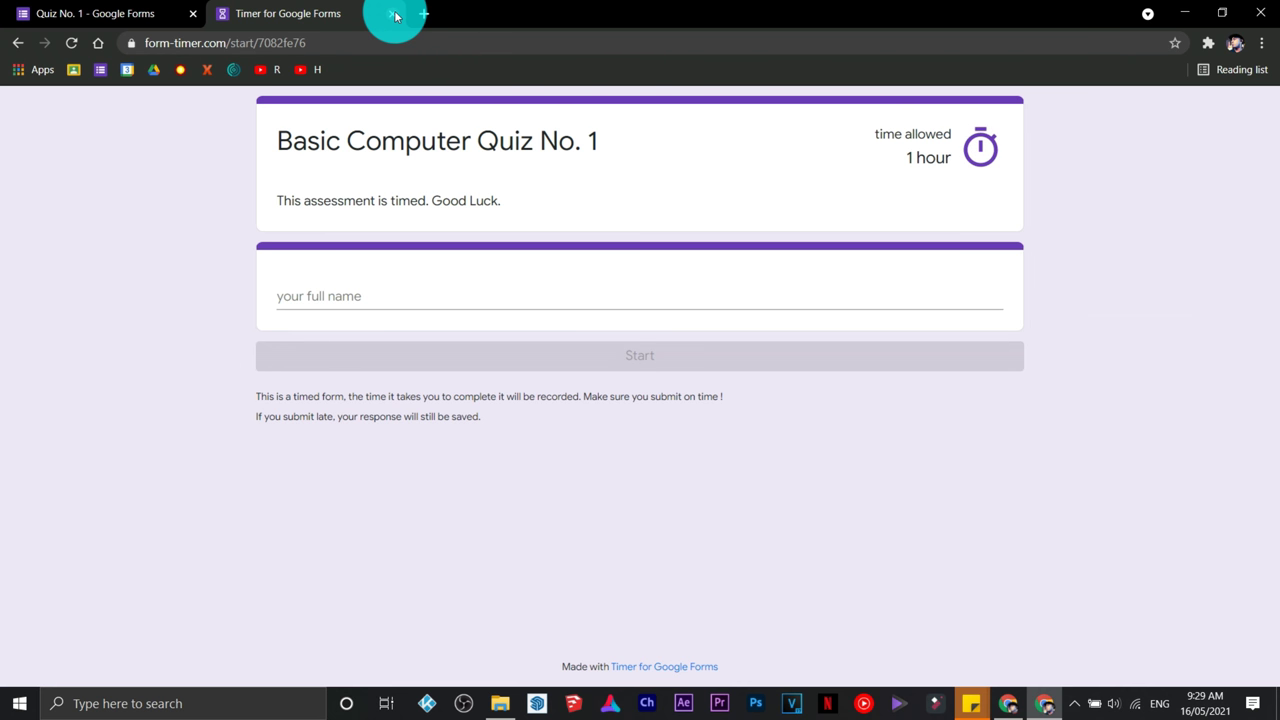
left_click(333, 290)
type("K")
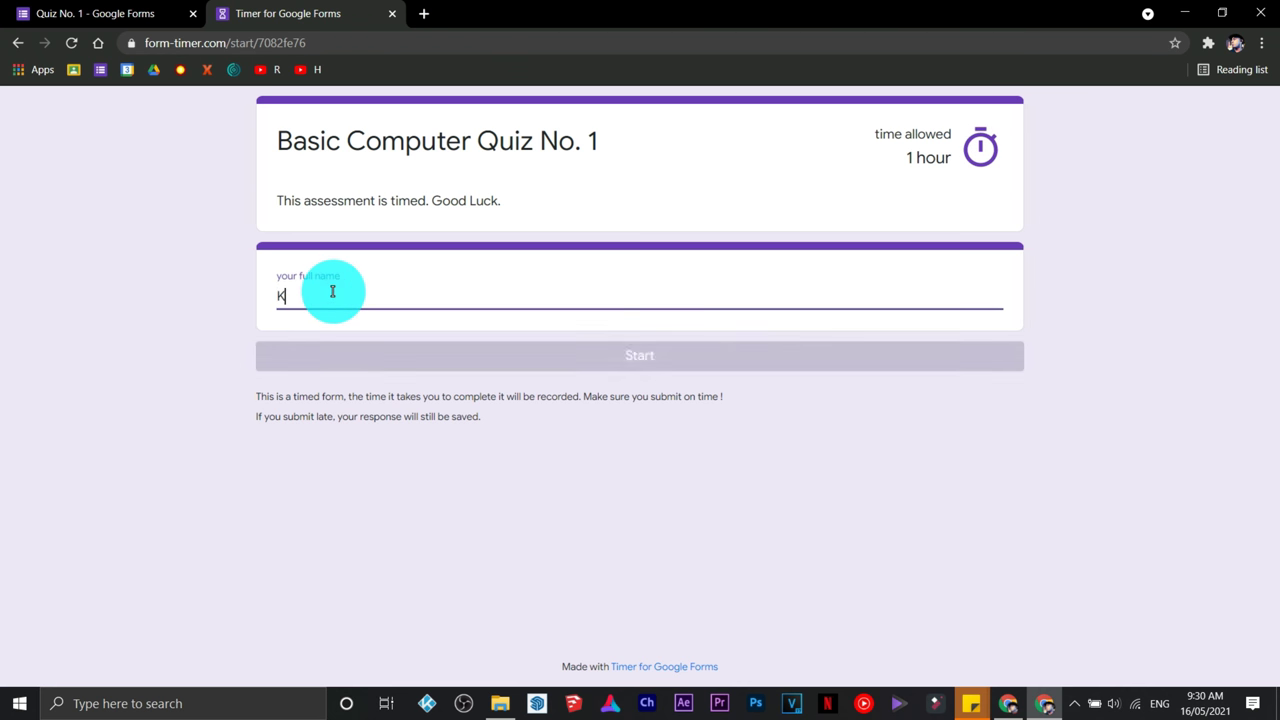
type("eith Rivera")
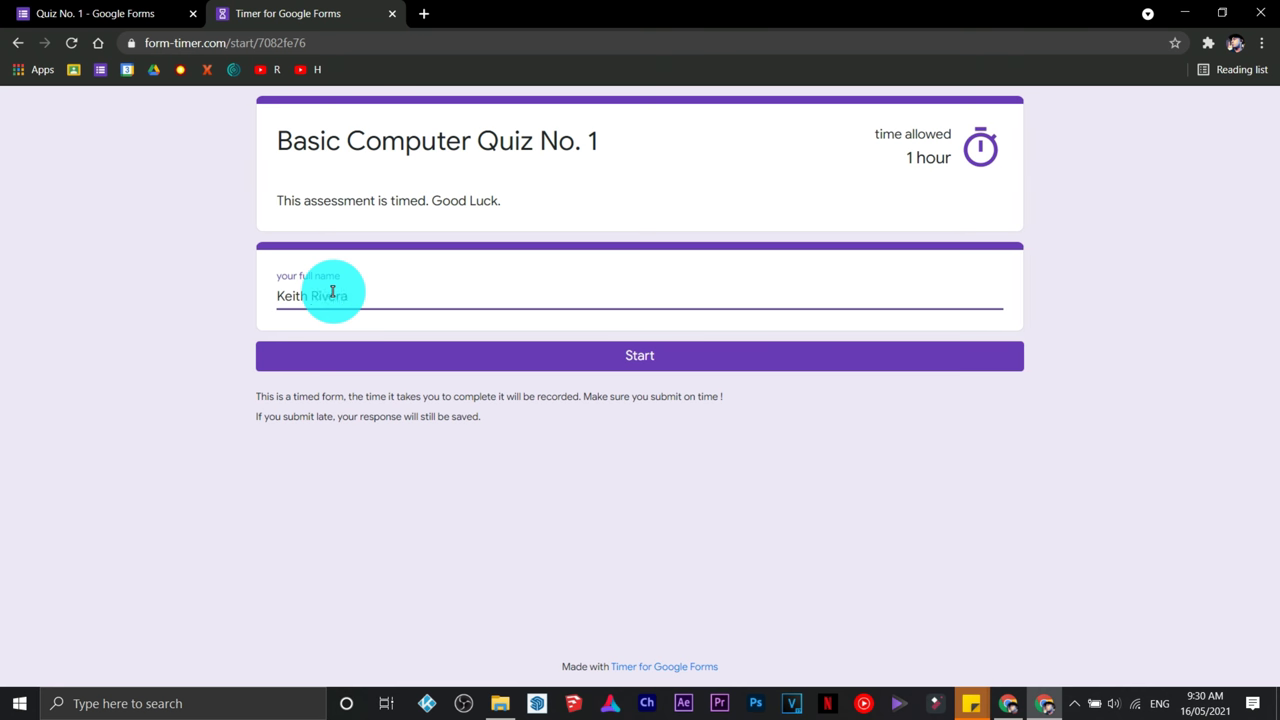
left_click(405, 364)
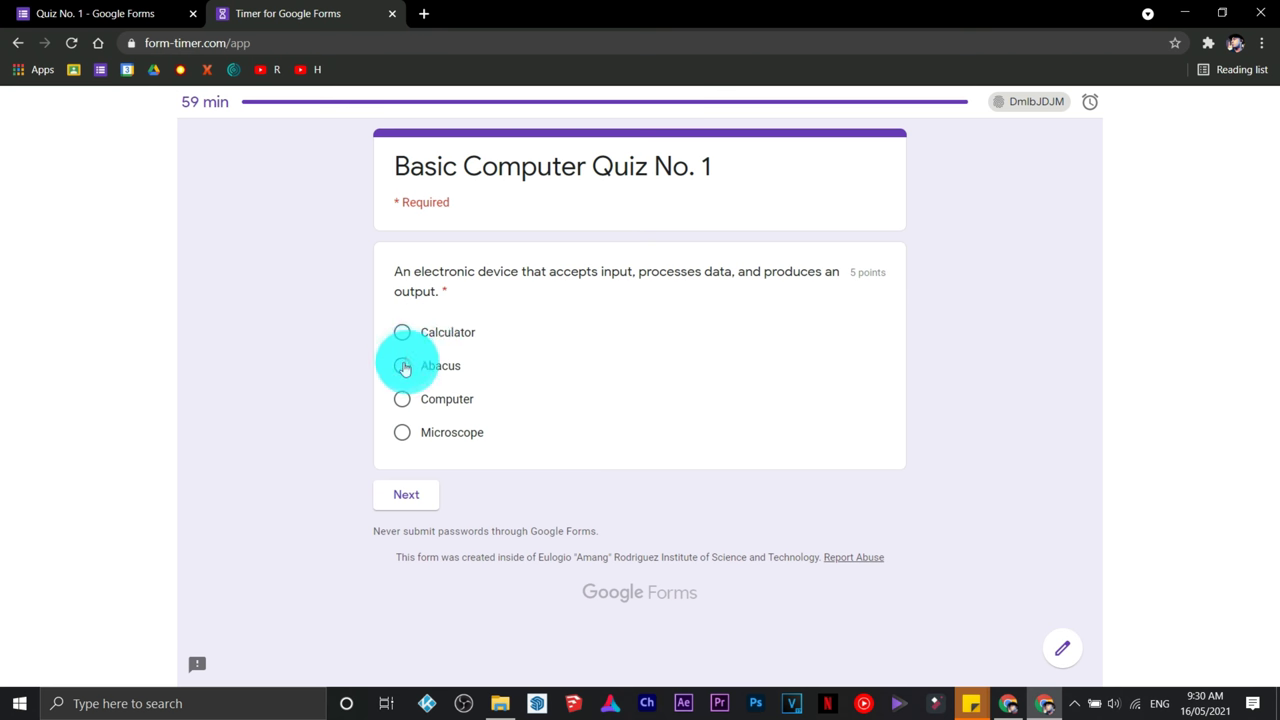
- Answer 'Computer', submit the response, and close the score and timer tabs
left_click(401, 400)
left_click(410, 500)
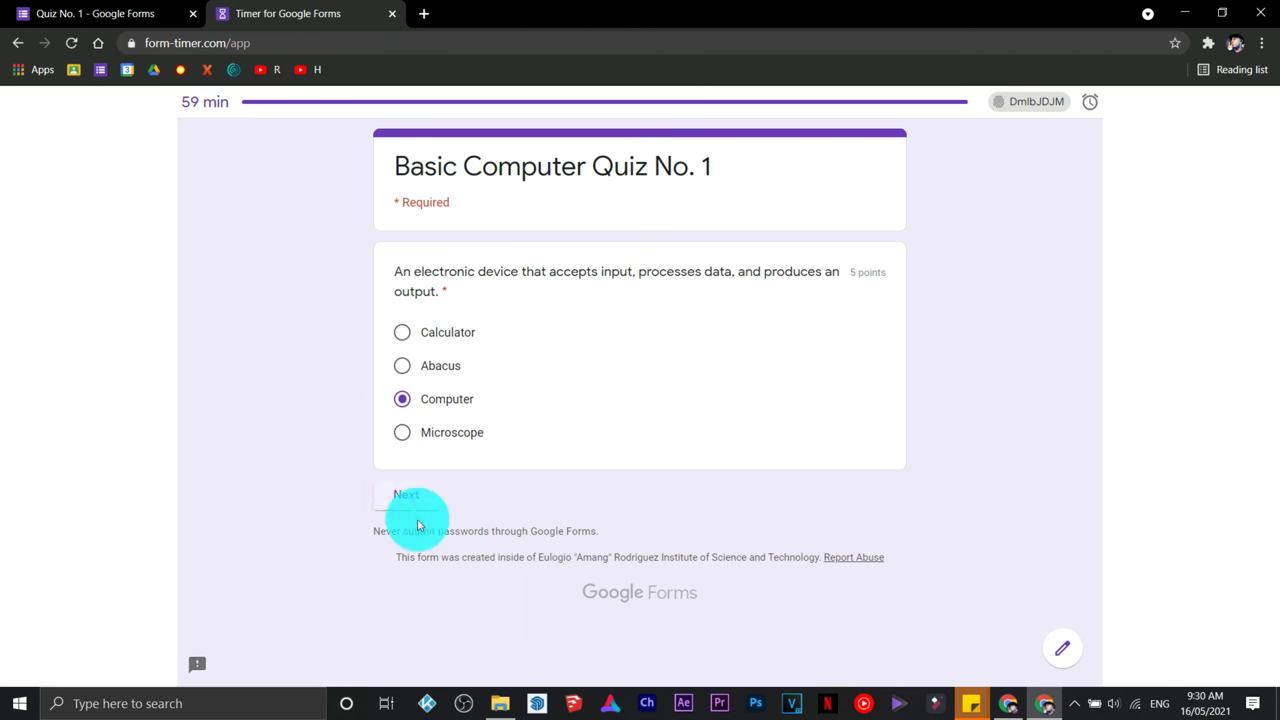
left_click(428, 440)
left_click(493, 505)
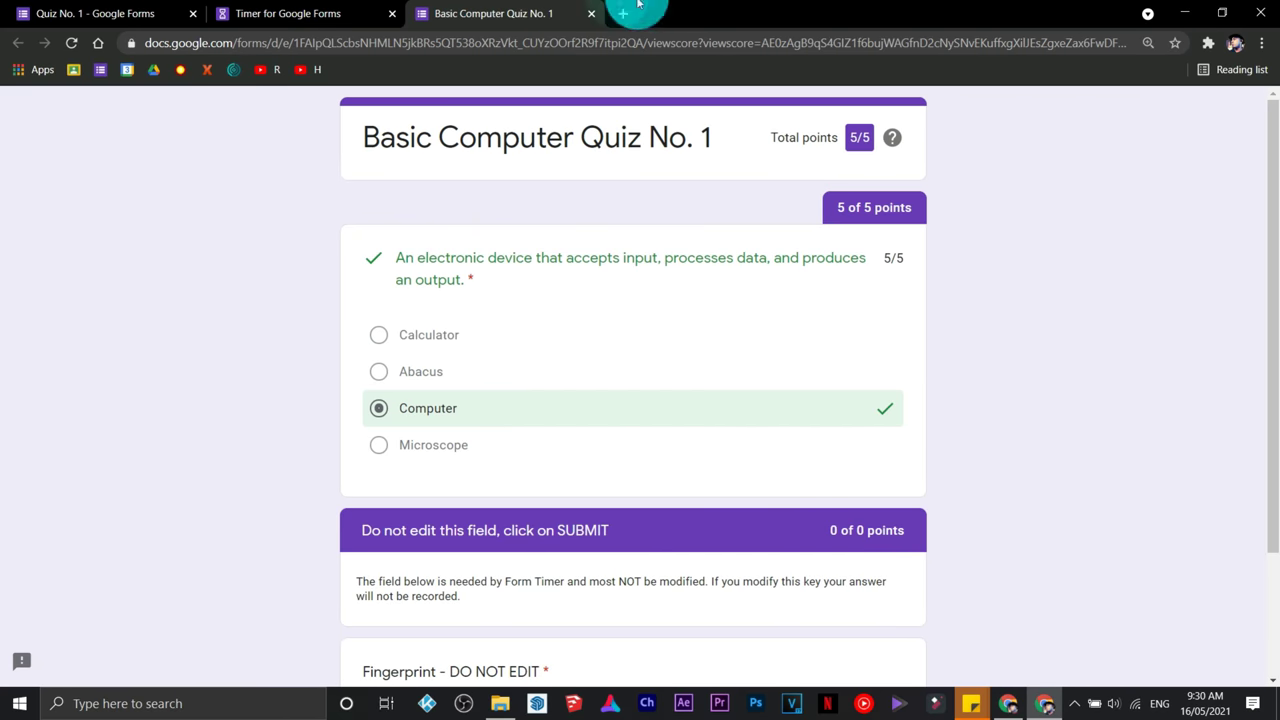
left_click(591, 13)
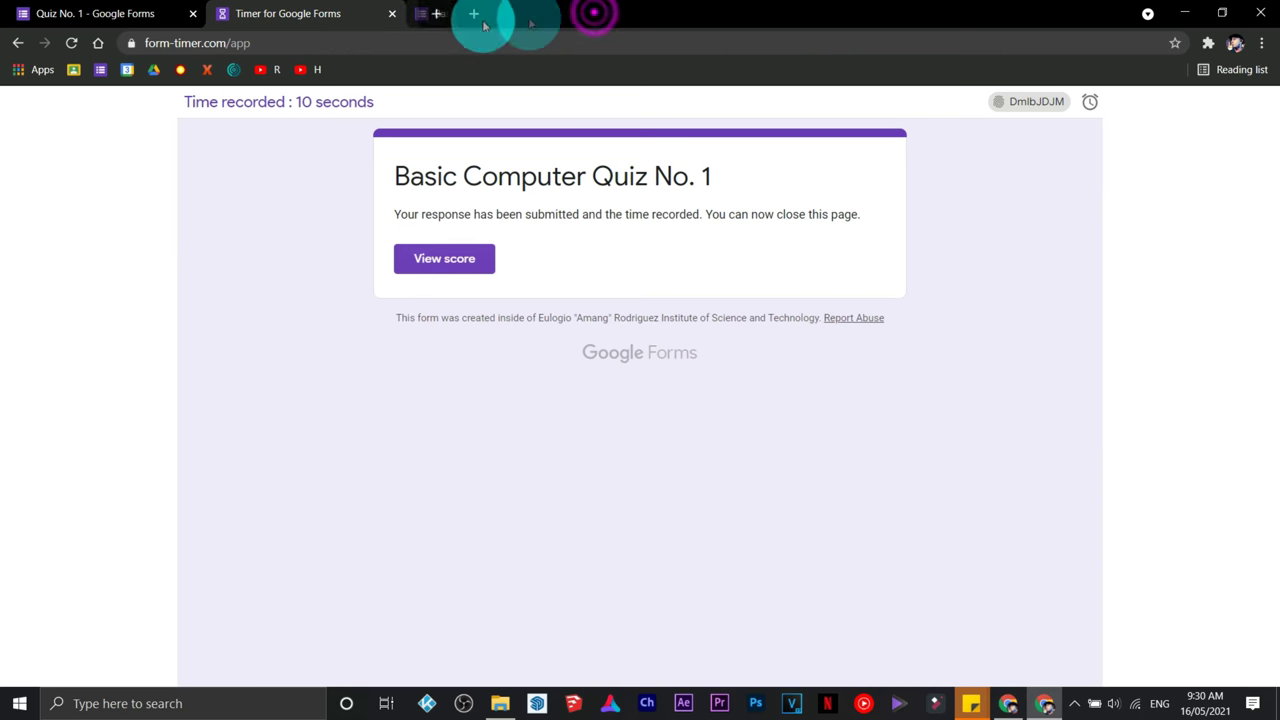
left_click(396, 13)
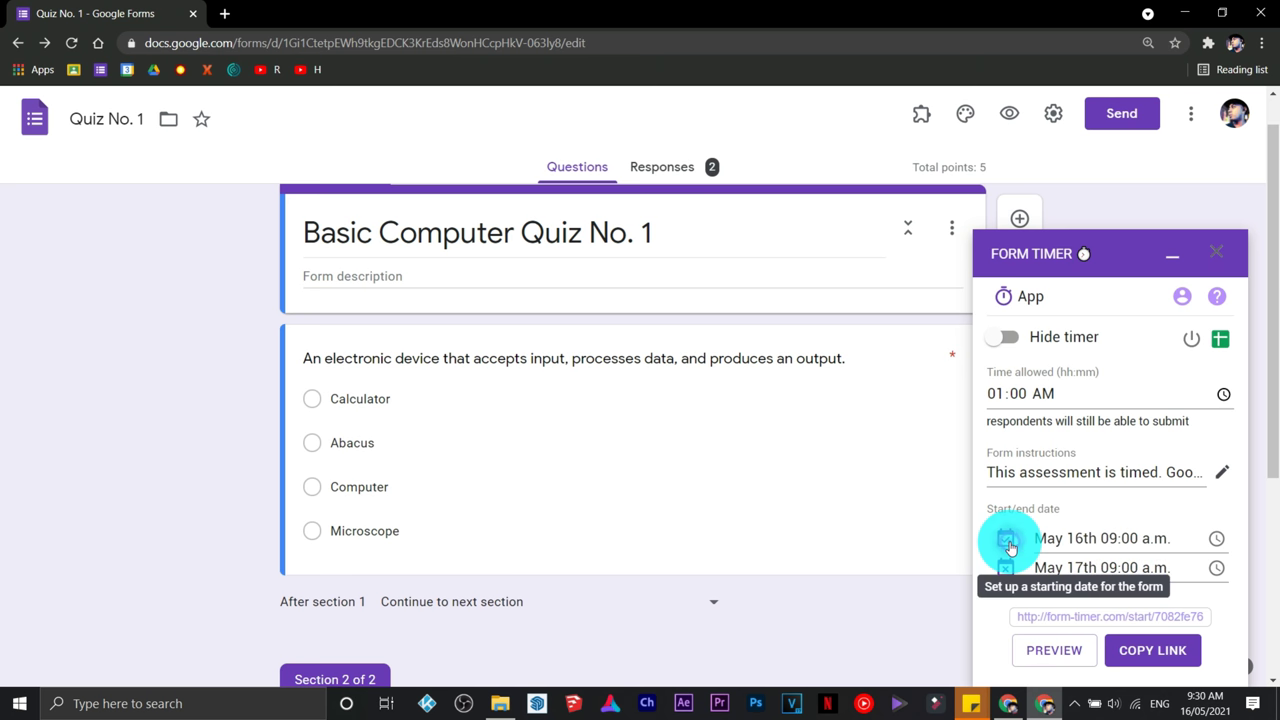
- Set the timer window to open May 17, 9:00 AM and close 9:00 PM
left_click(1008, 542)
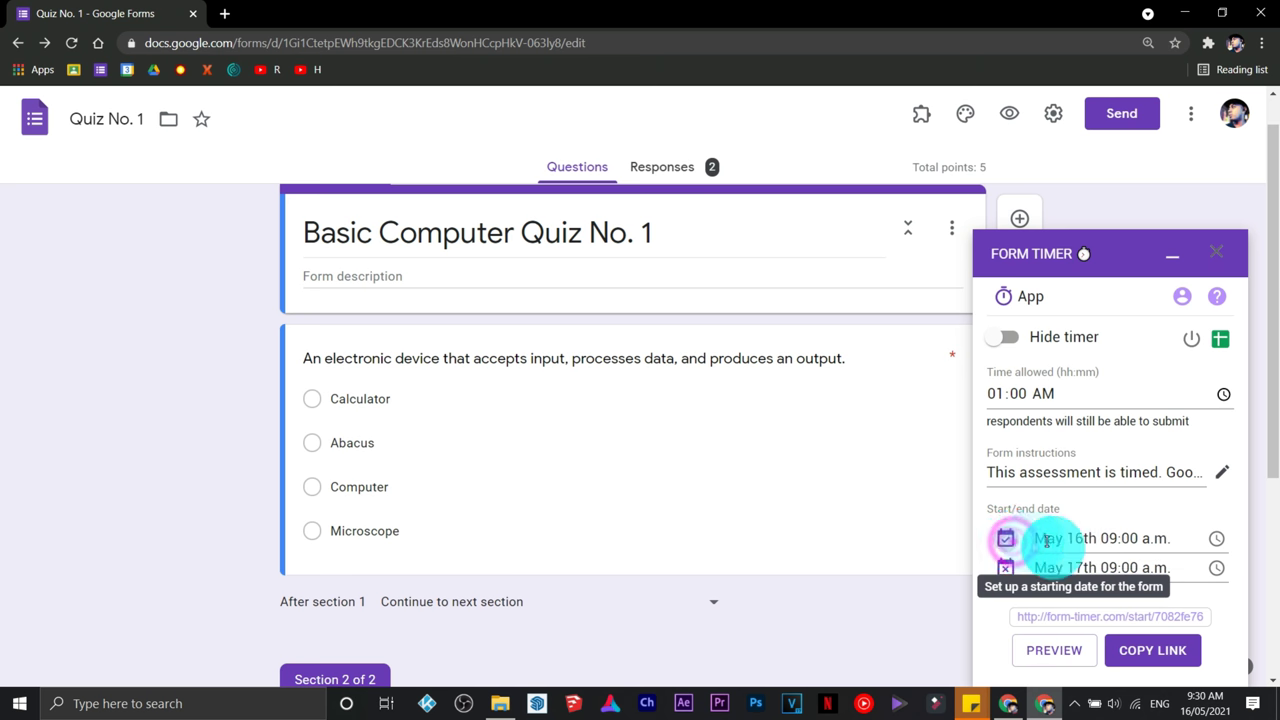
left_click(1216, 542)
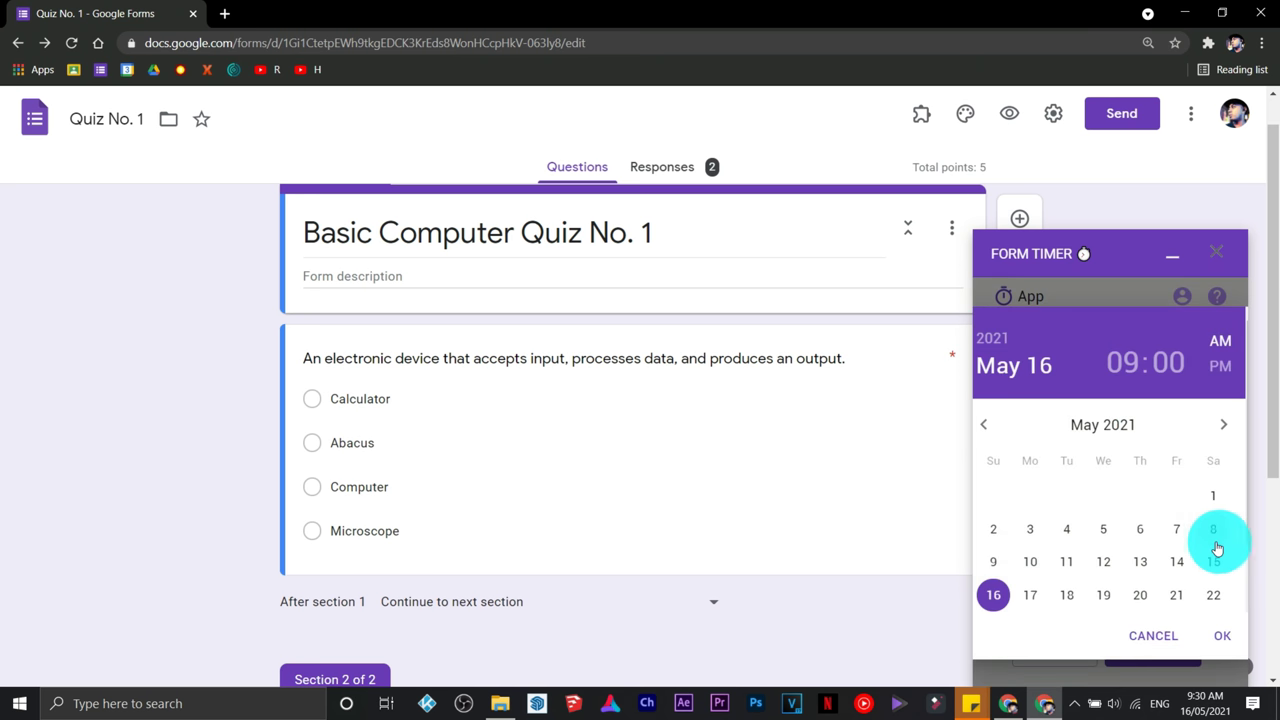
left_click(1033, 595)
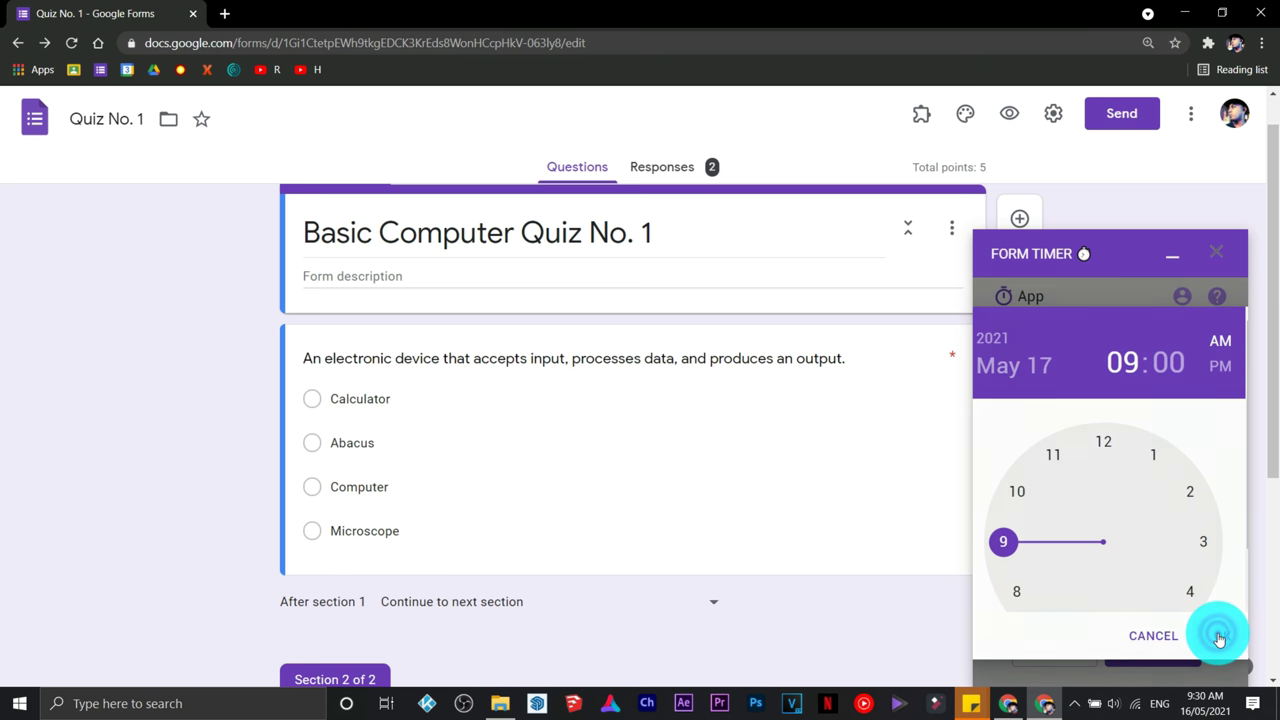
left_click(1219, 638)
left_click(1007, 568)
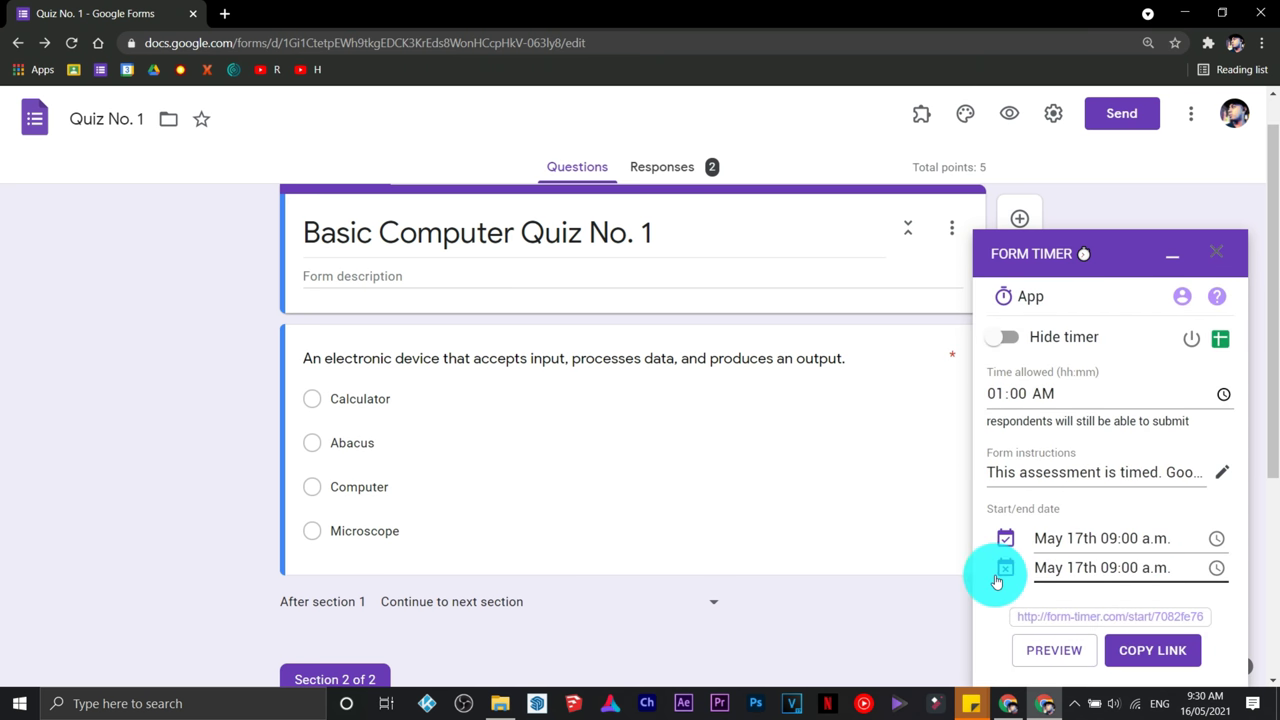
left_click(1218, 570)
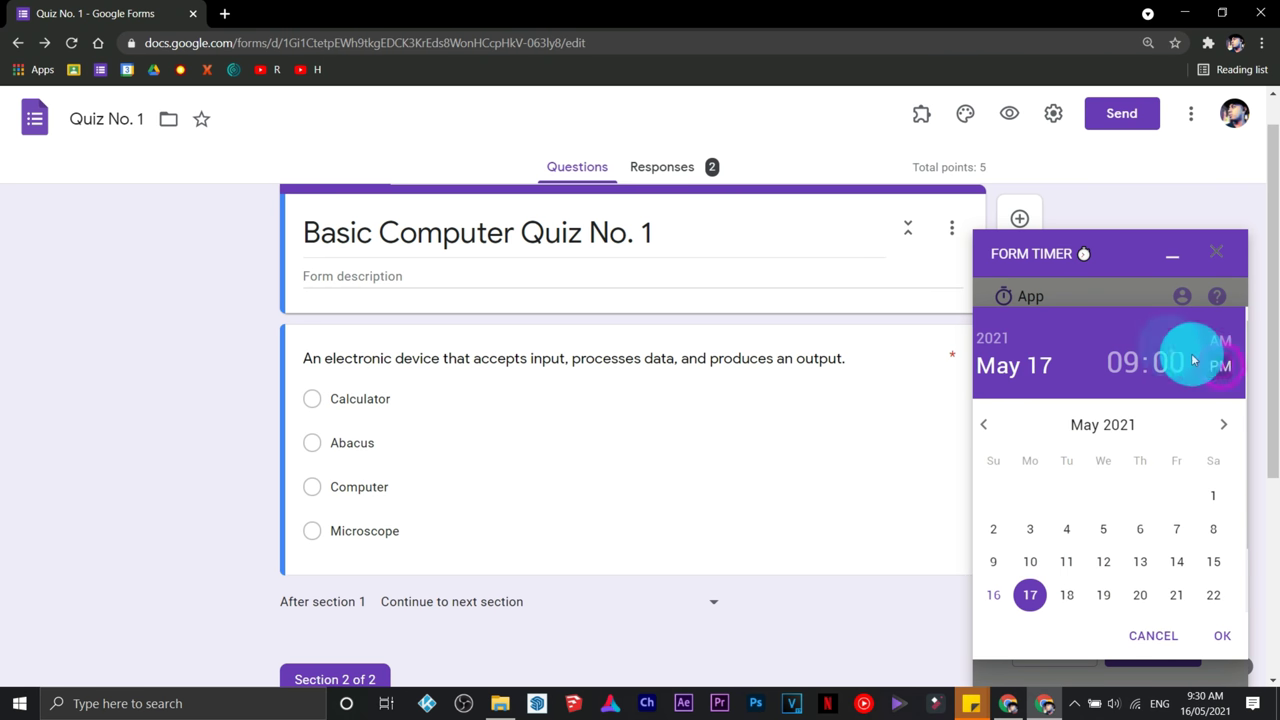
left_click(1217, 640)
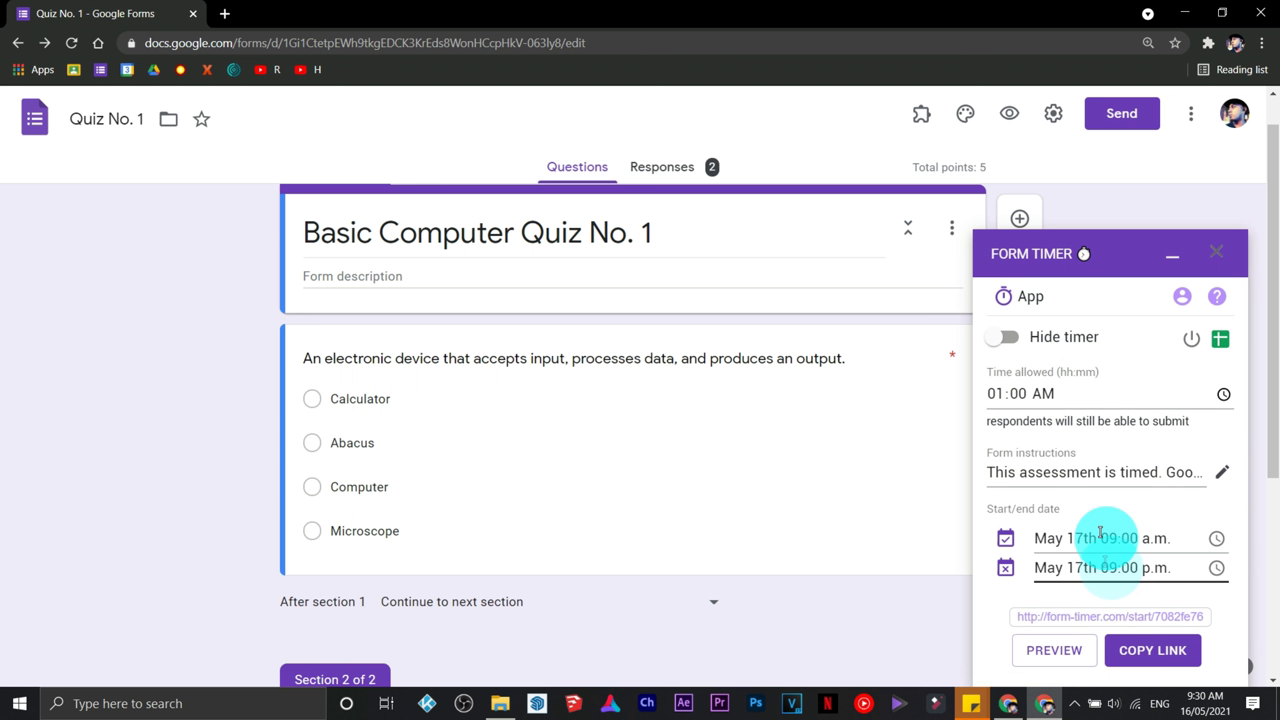
- Change the time allowed to 02:00 (2 hours)
left_click(1092, 395)
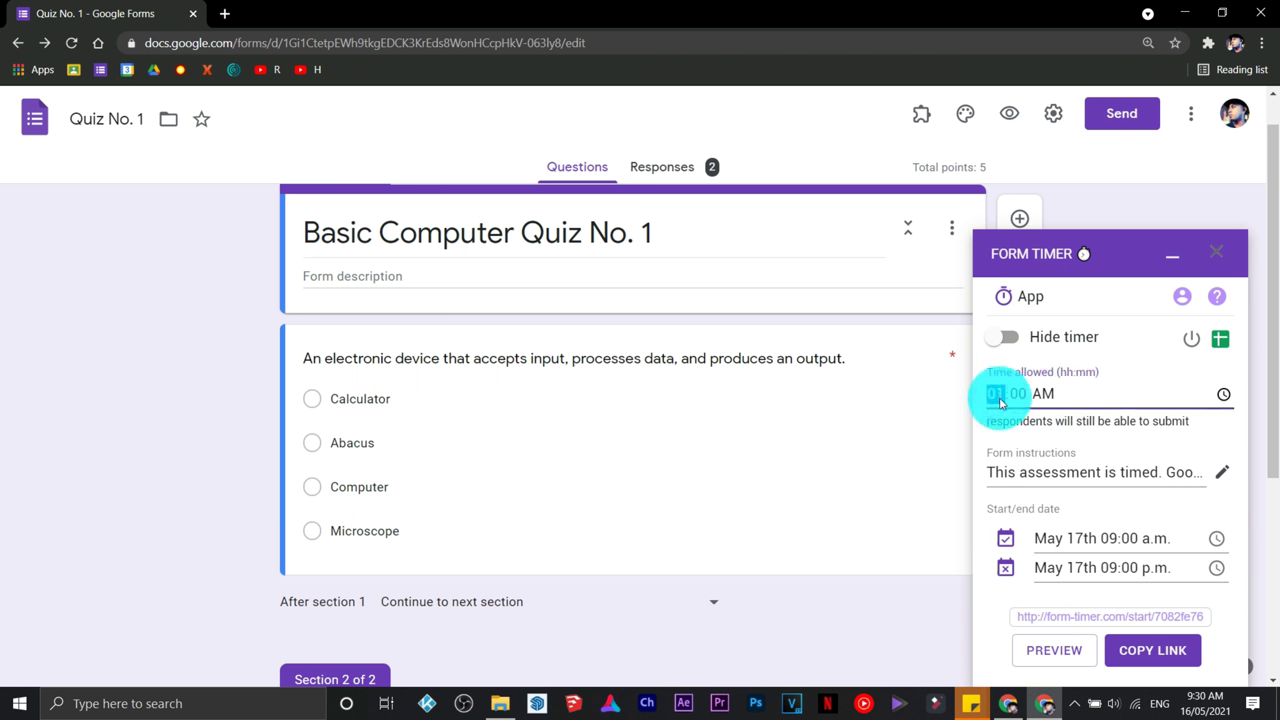
left_click(1017, 472)
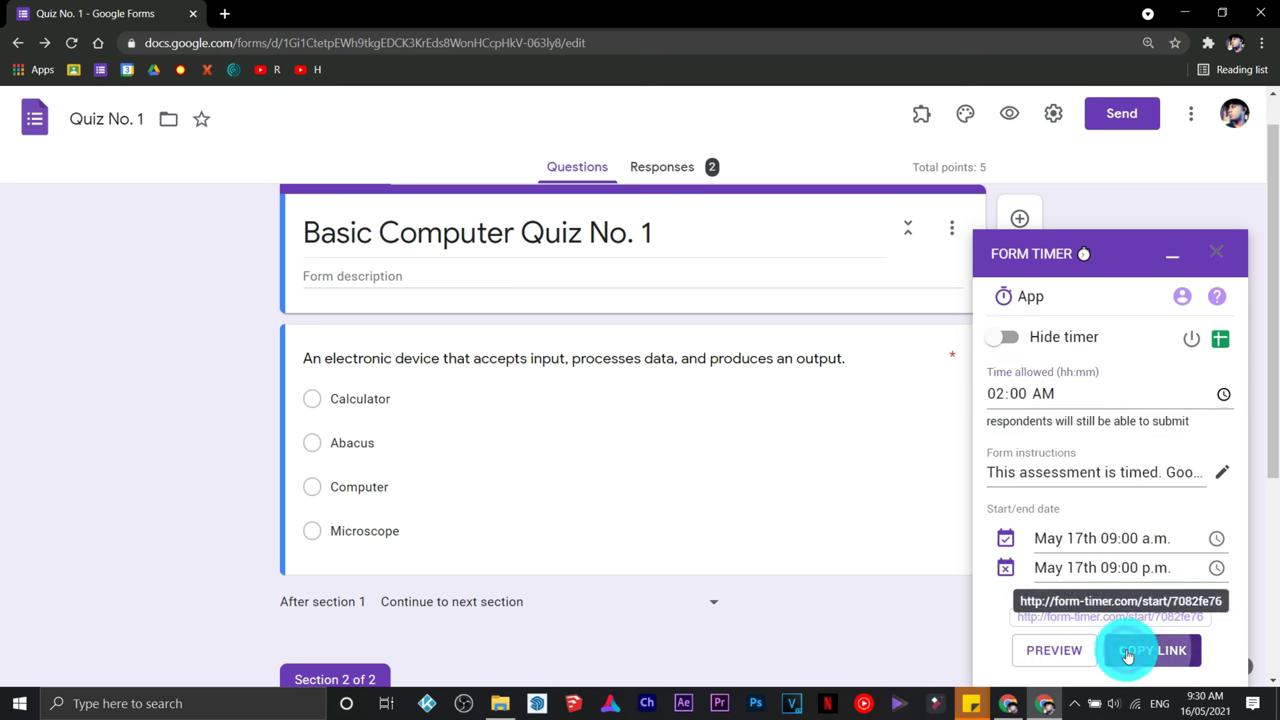
left_click(224, 14)
- Paste the timer link and see the form closed until Monday, May 17, 2021 9:00 AM
type("http://form-timer.com/start/7082fe76")
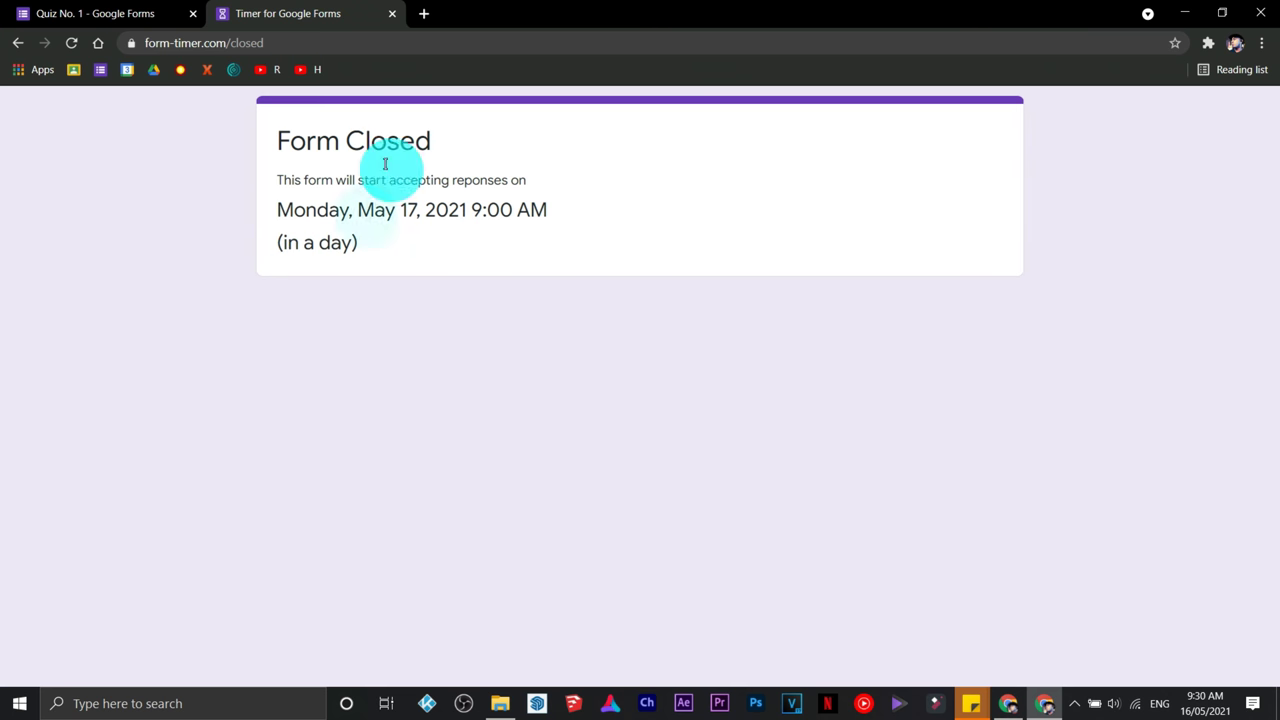
- Close the Timer test tab and minimise the Form Timer panel in the editor
left_click(391, 14)
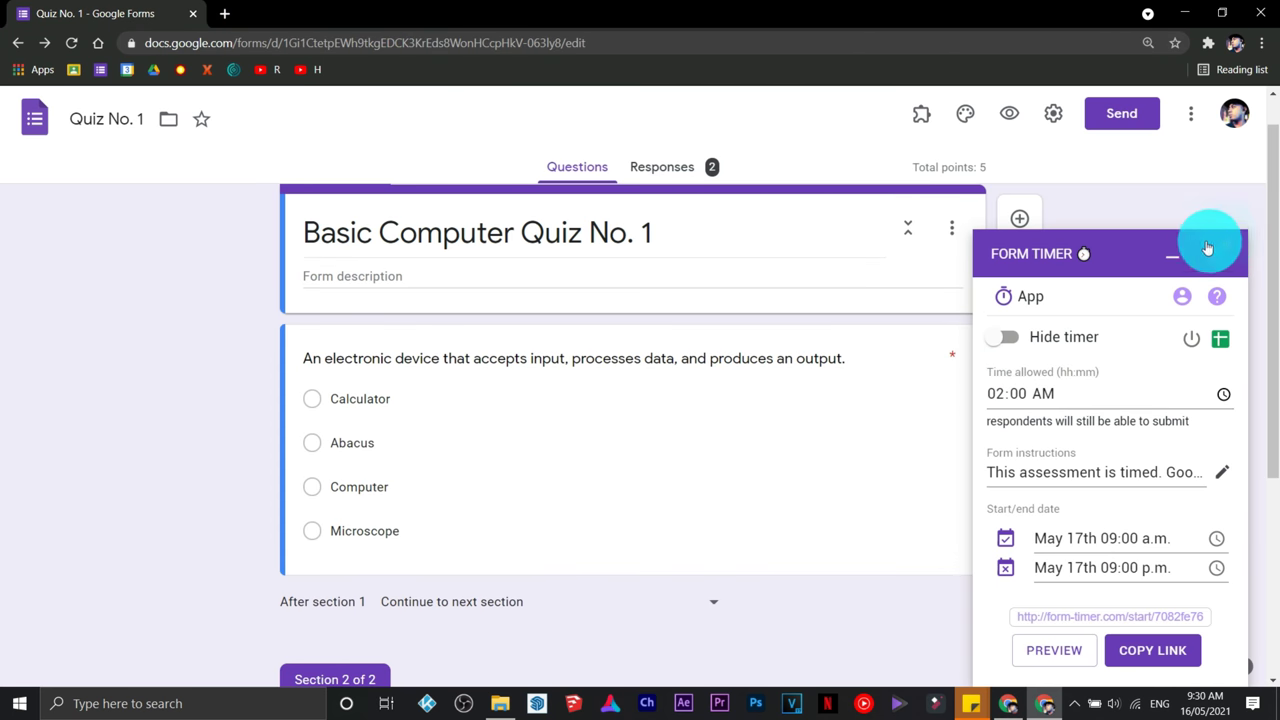
left_click(1173, 258)
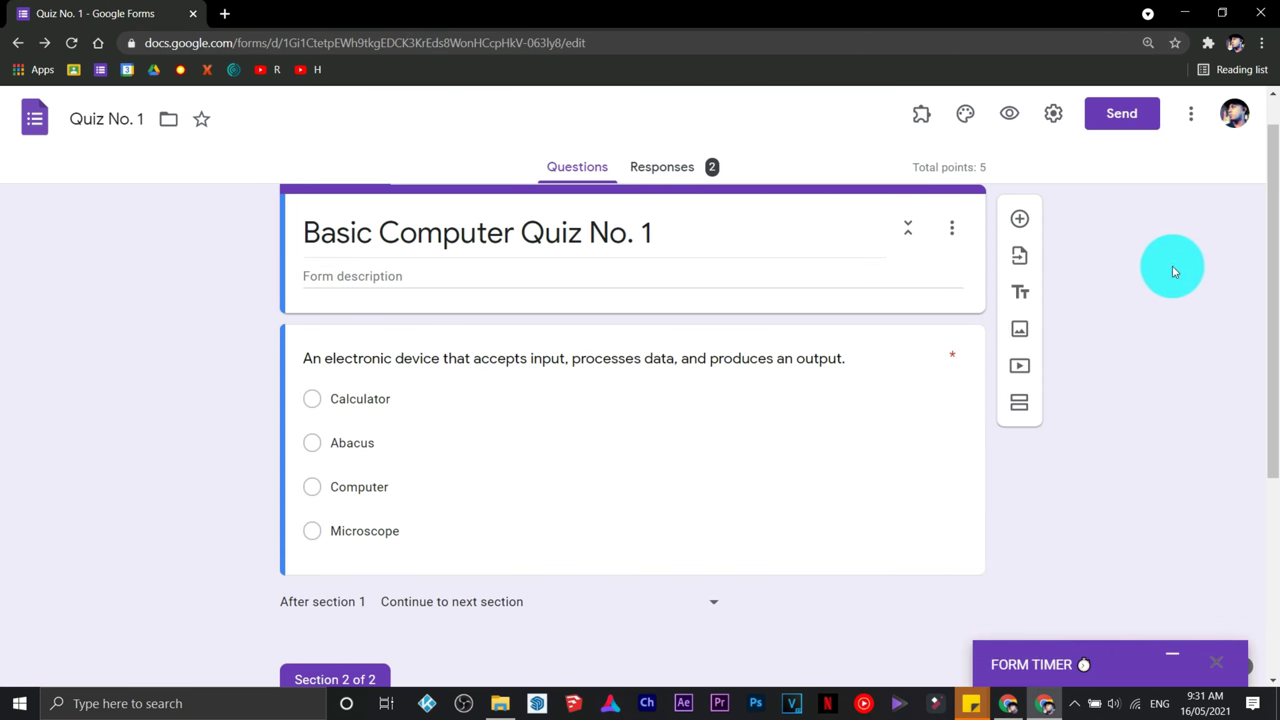